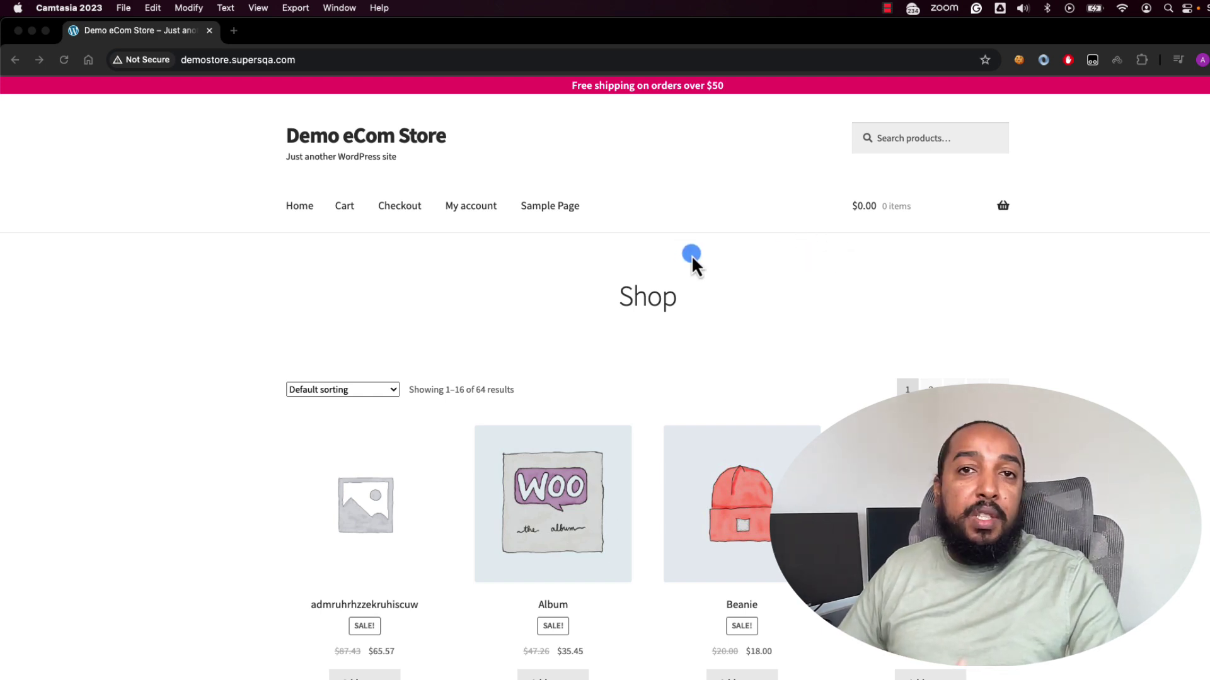
Go to the store's My account page to show the Login and Register forms
{"action": "left_click", "coordinate": [499, 244]}
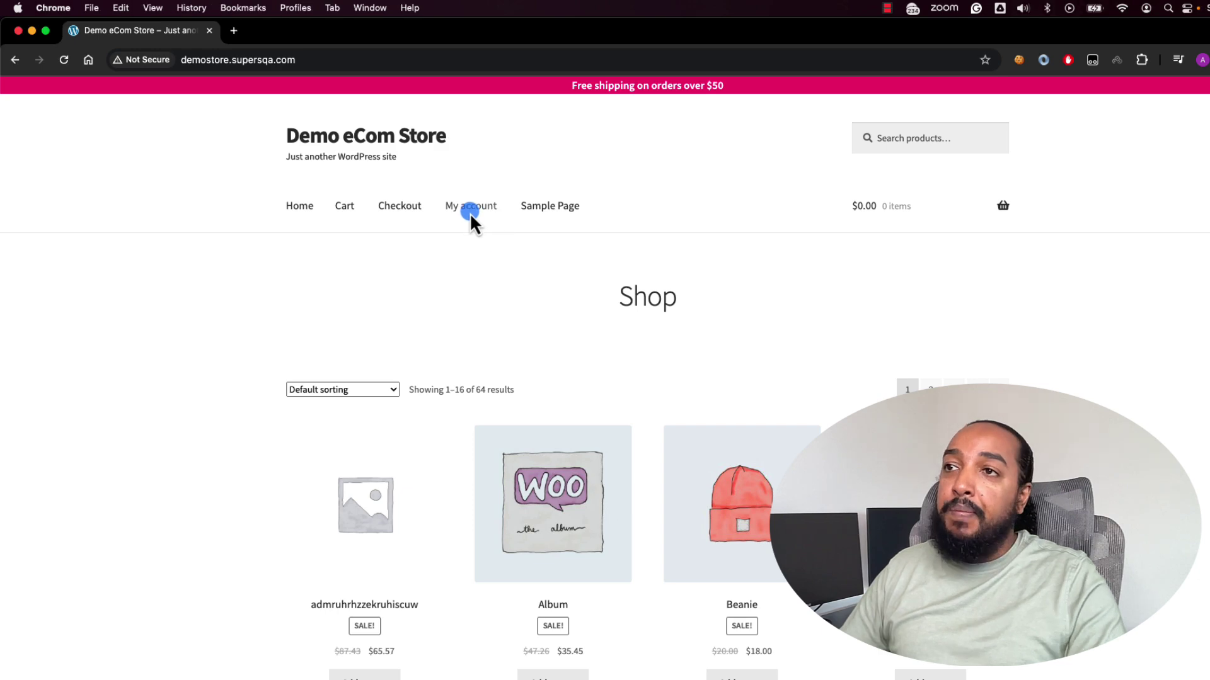
{"action": "left_click", "coordinate": [470, 213]}
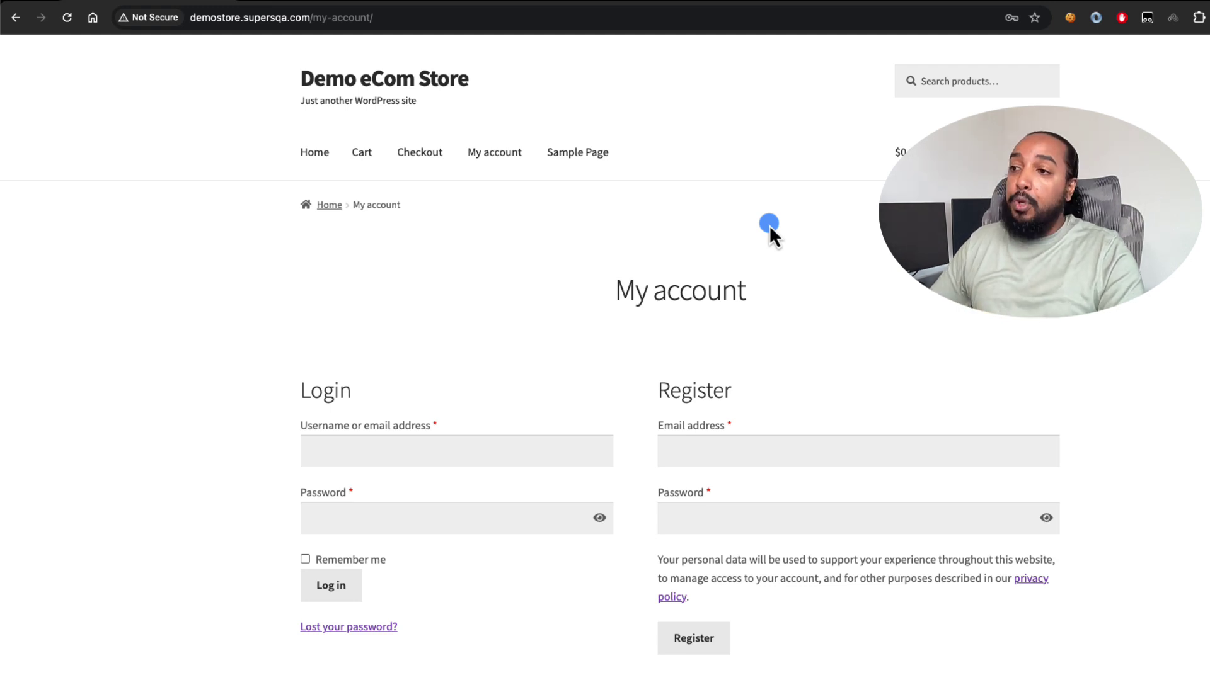
Register the testuser11 account with its email and a strong password, declining Chrome's password save
{"action": "left_click", "coordinate": [832, 451]}
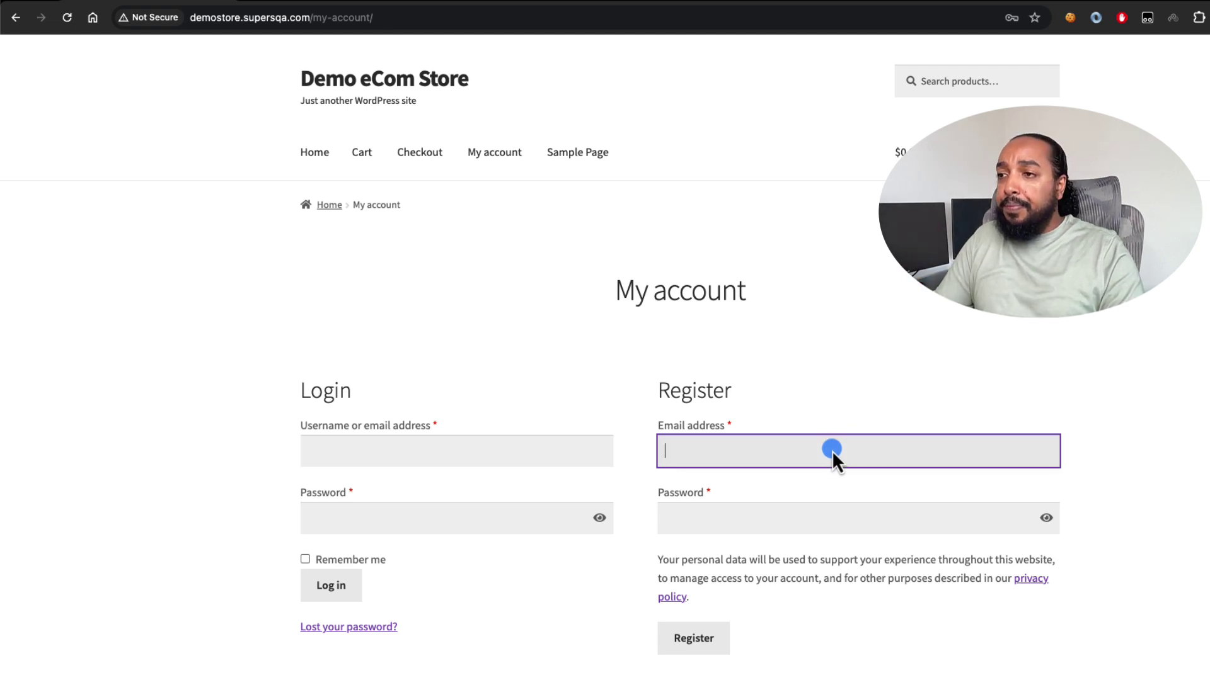
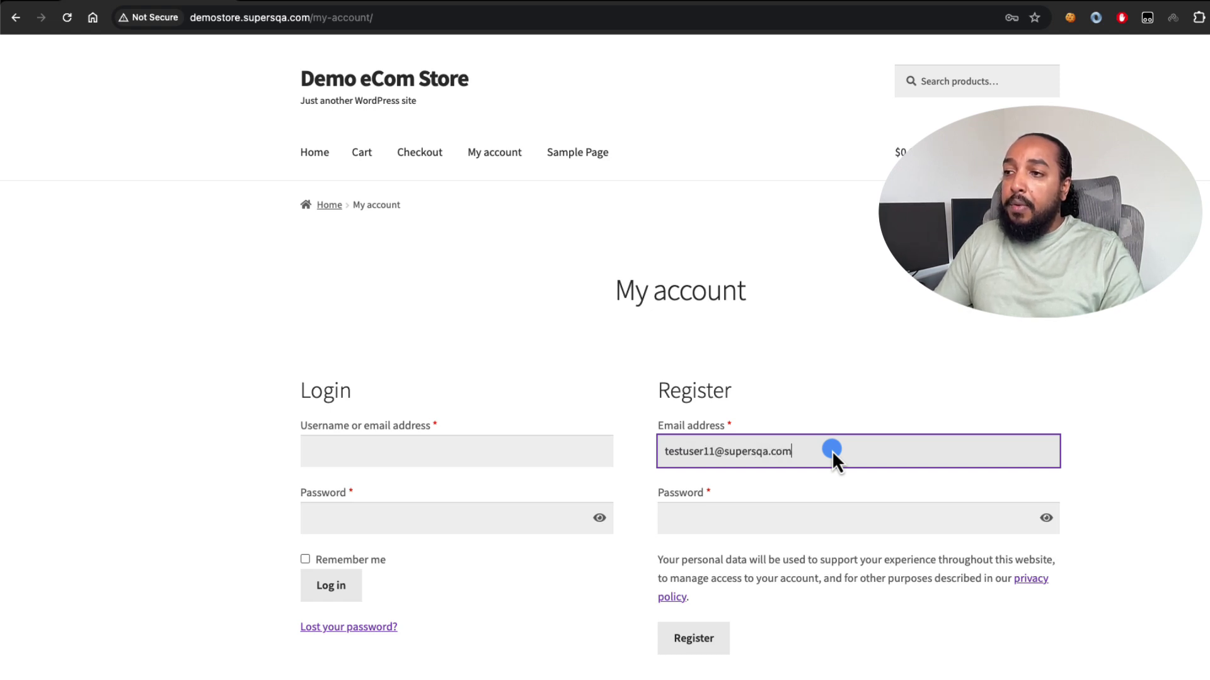
{"action": "key", "text": "Tab"}
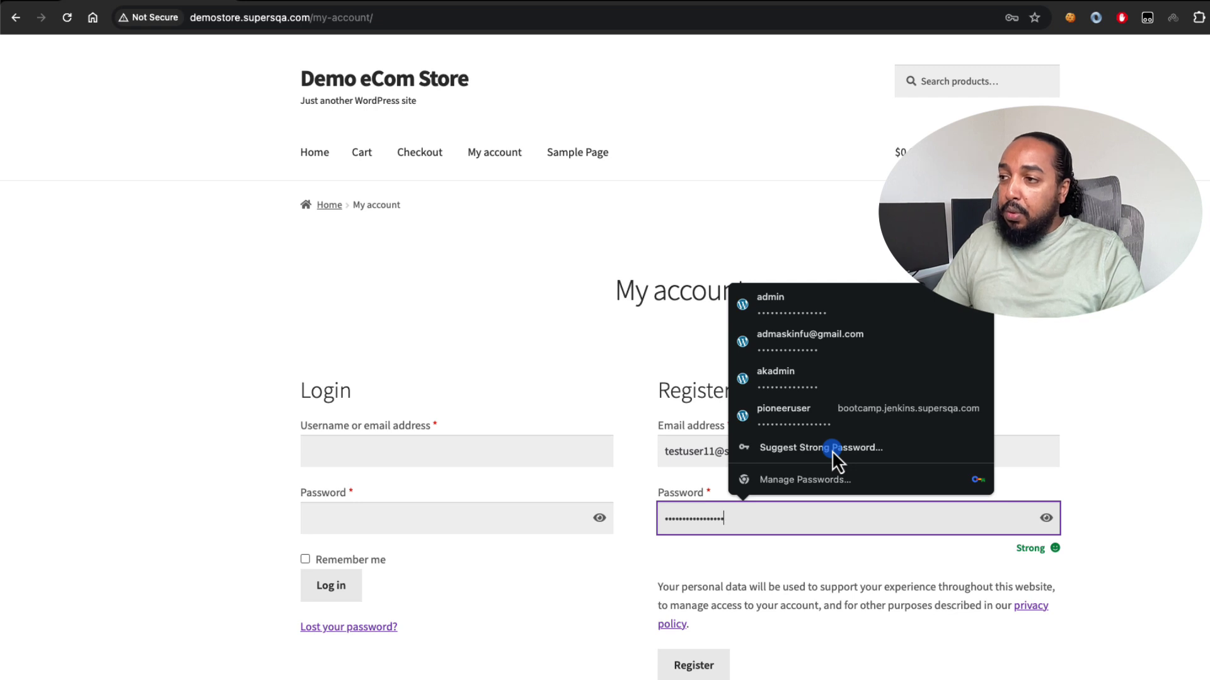
{"action": "left_click", "coordinate": [692, 665]}
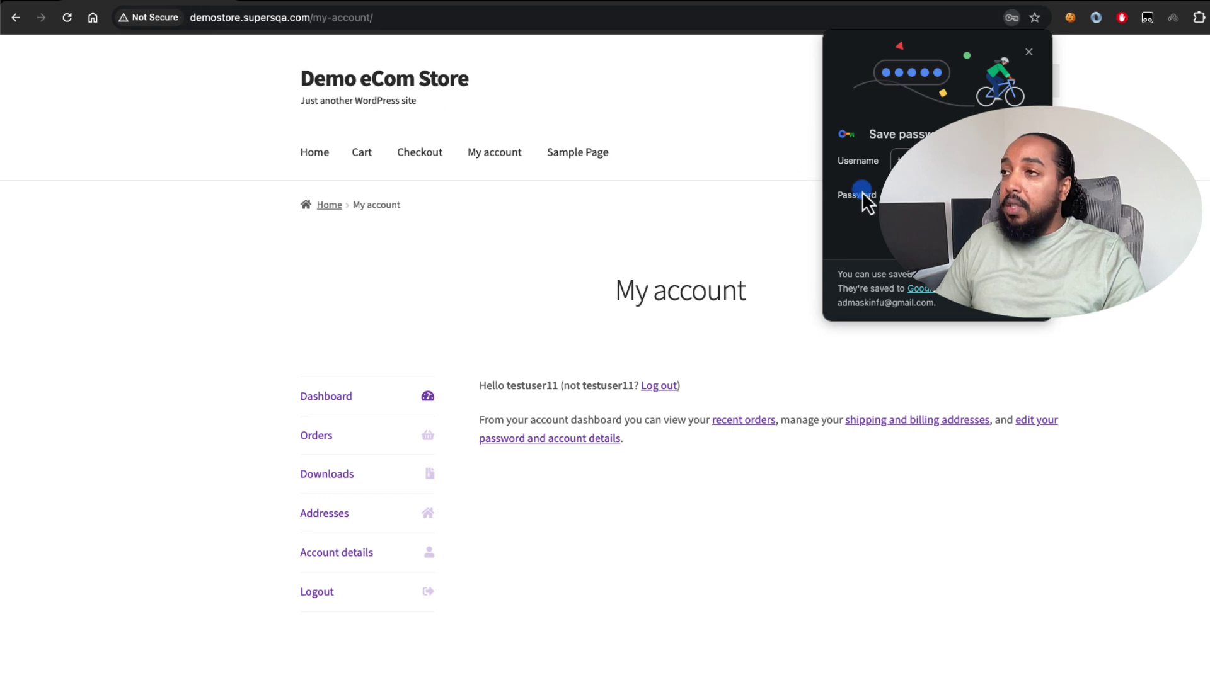
{"action": "left_click", "coordinate": [1028, 52]}
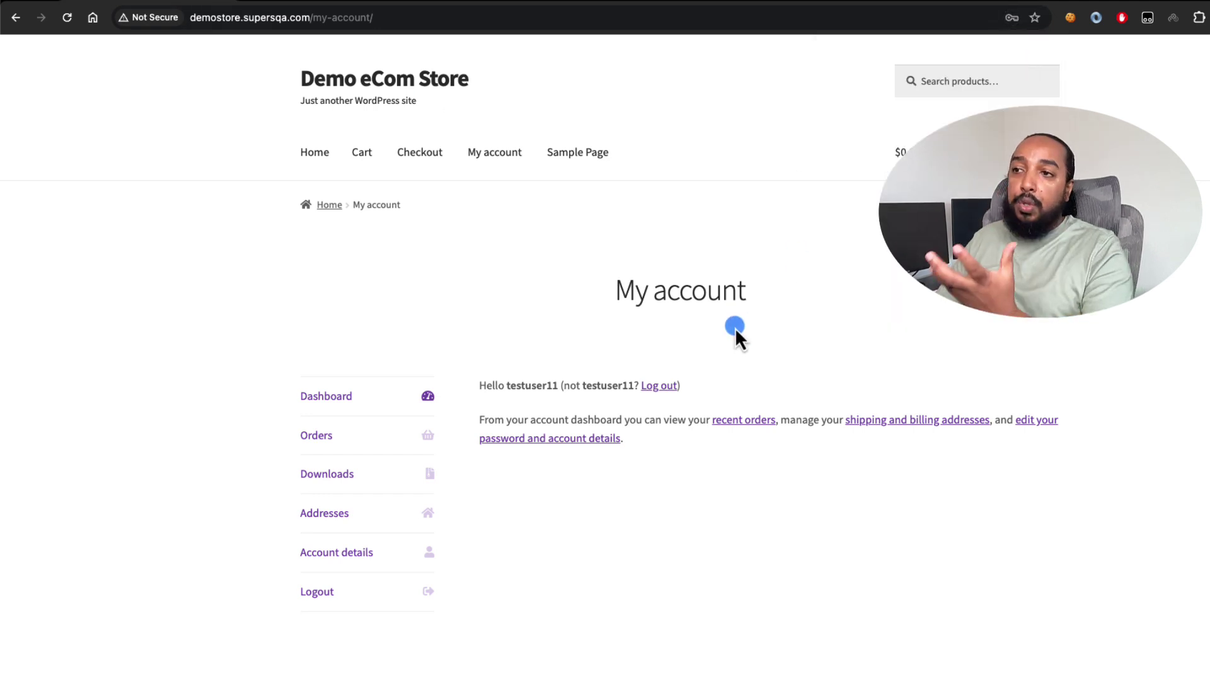
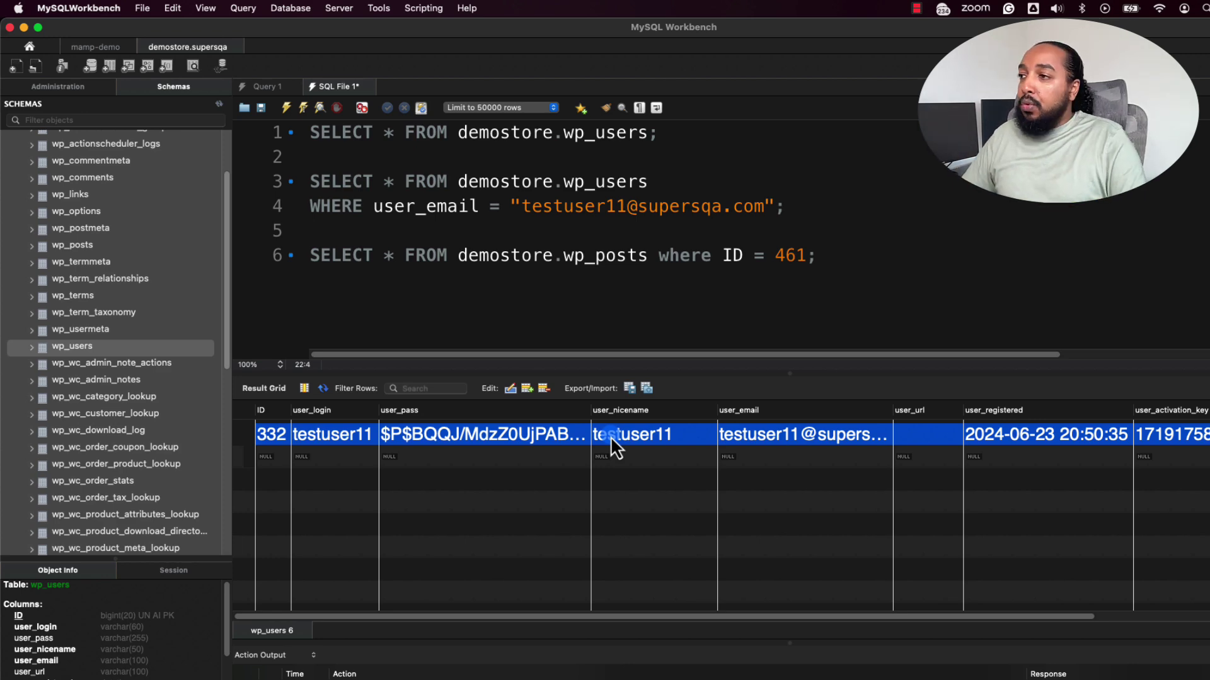
Run the wp_users SELECT filtered by user_email to display the test user's row
{"action": "left_click", "coordinate": [620, 432]}
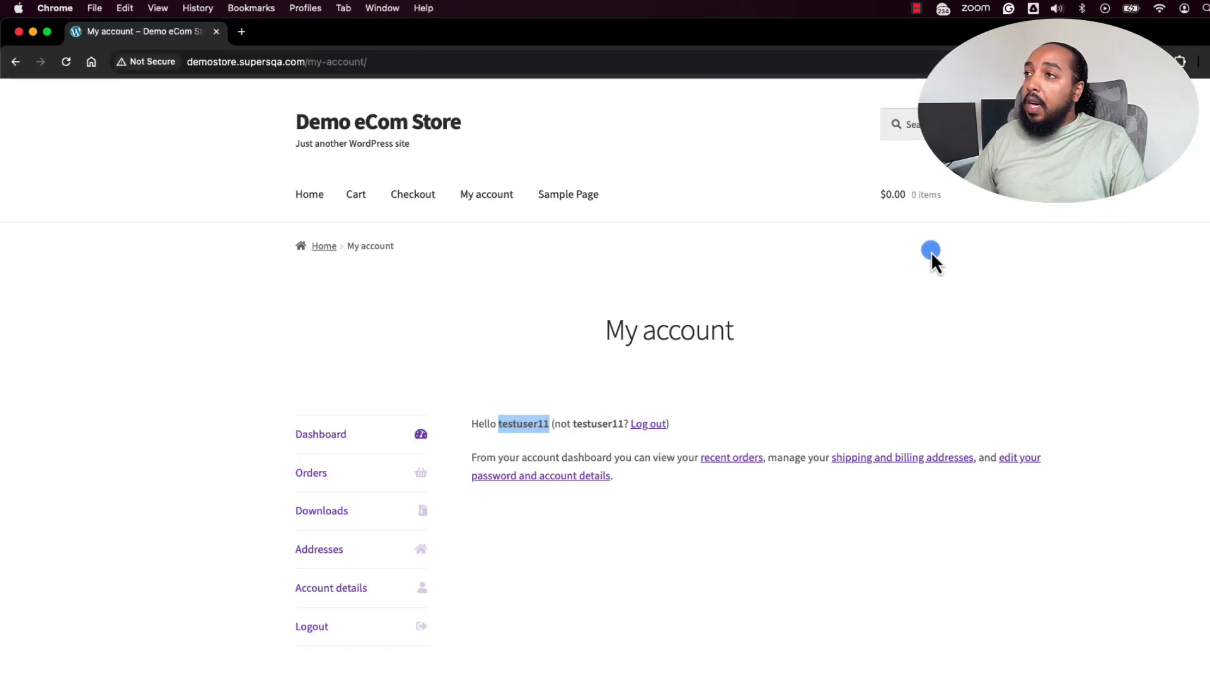
Search the store for 'python book' and confirm its product page shows 3 in stock
{"action": "left_click", "coordinate": [932, 255]}
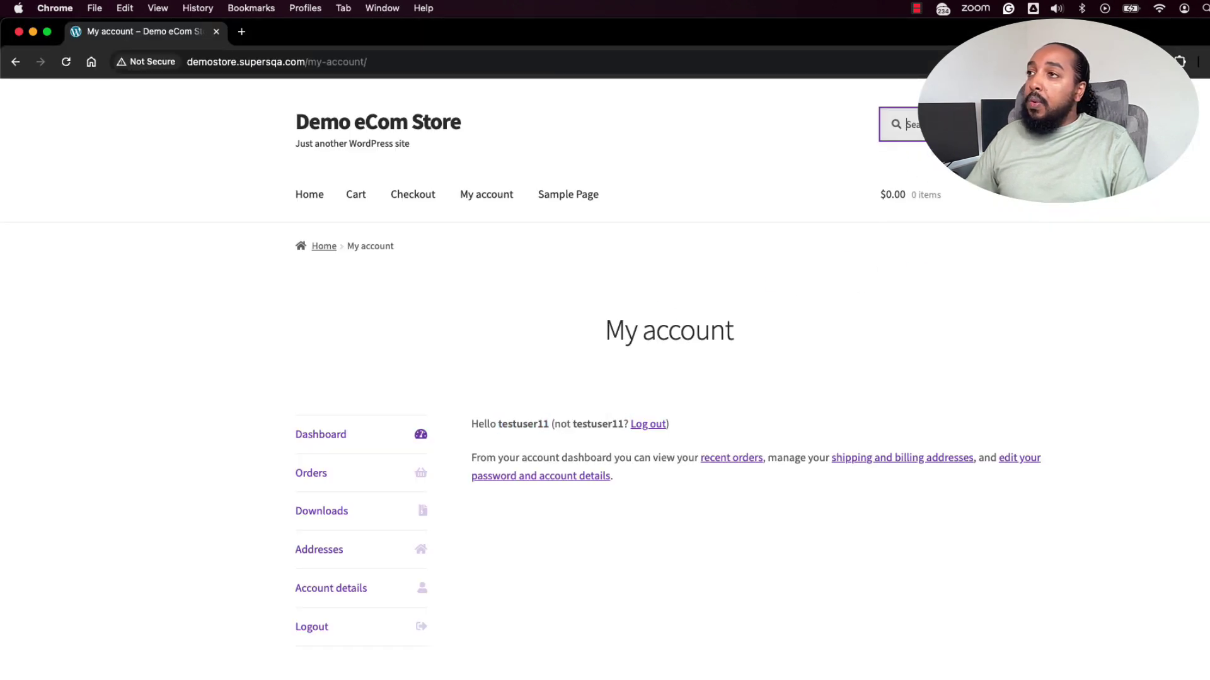
{"action": "left_click", "coordinate": [969, 136]}
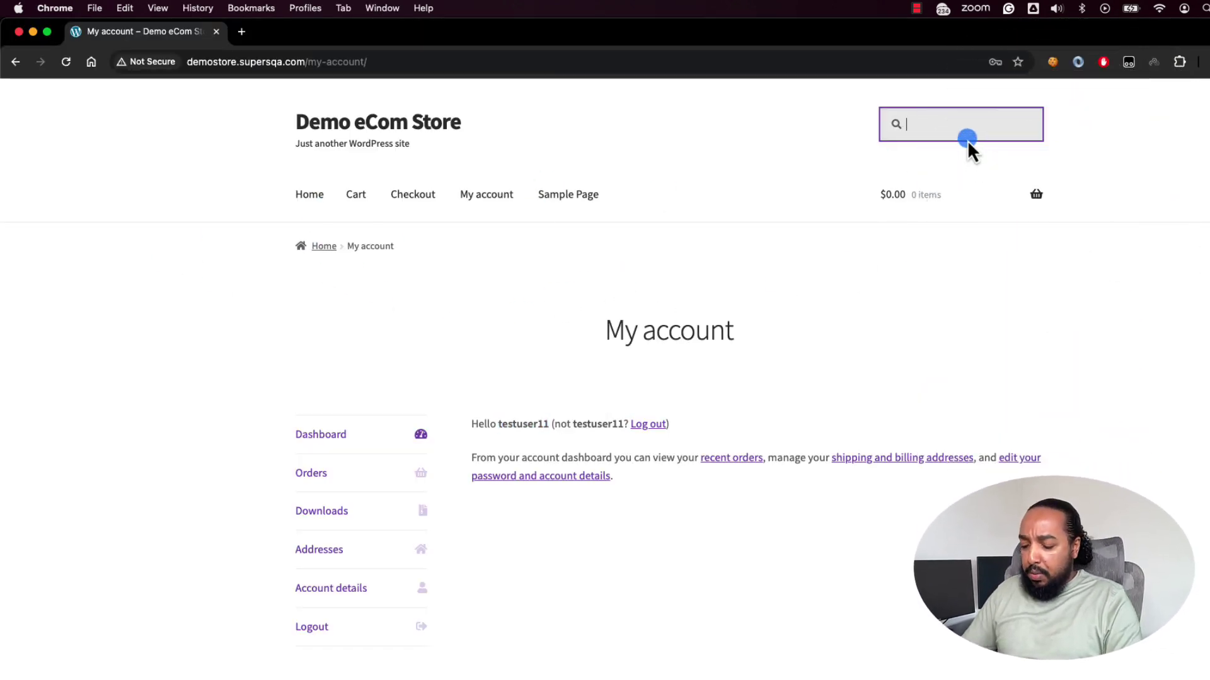
{"action": "type", "text": "python book"}
{"action": "key", "text": "Return"}
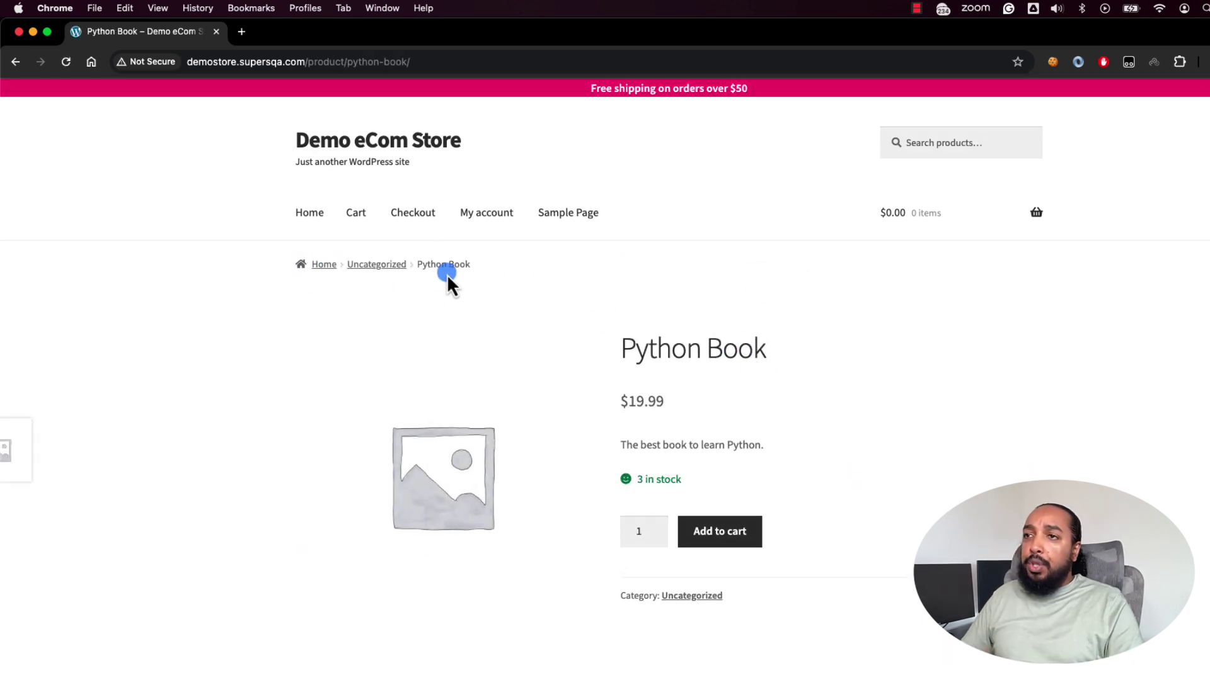
{"action": "scroll", "coordinate": [945, 455], "scroll_direction": "down", "scroll_amount": 5}
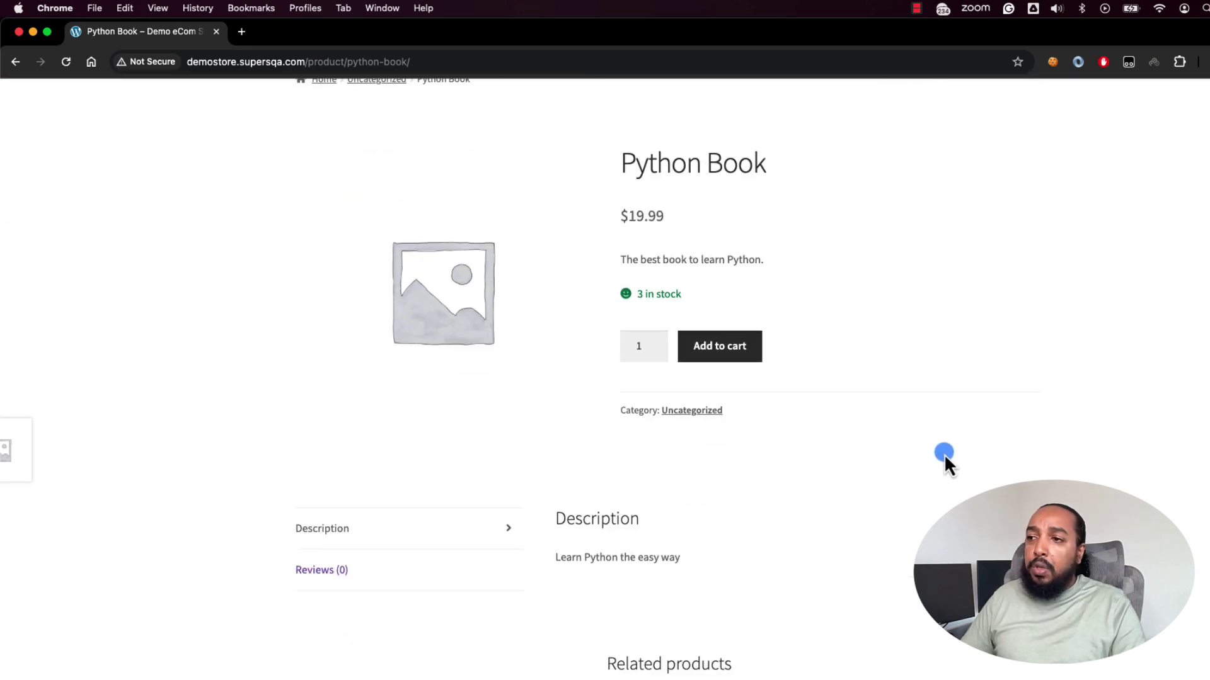
{"action": "scroll", "coordinate": [853, 443], "scroll_direction": "up", "scroll_amount": 2}
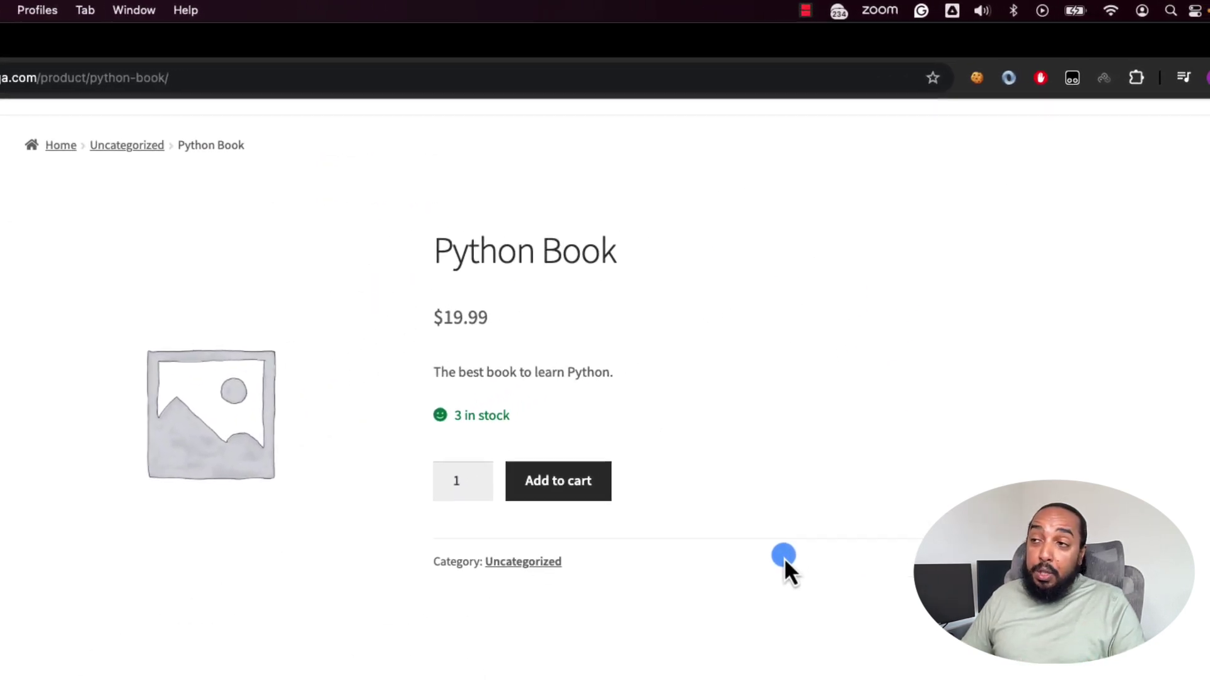
{"action": "scroll", "coordinate": [518, 429], "scroll_direction": "up", "scroll_amount": 1}
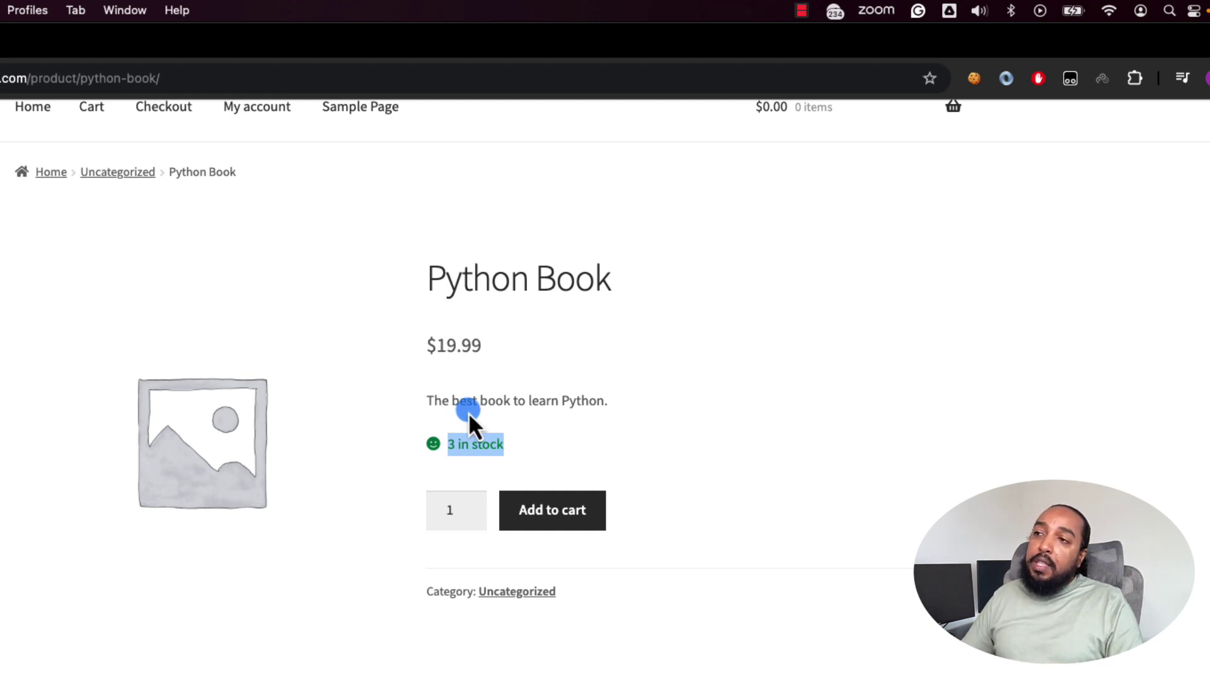
{"action": "left_click", "coordinate": [581, 441]}
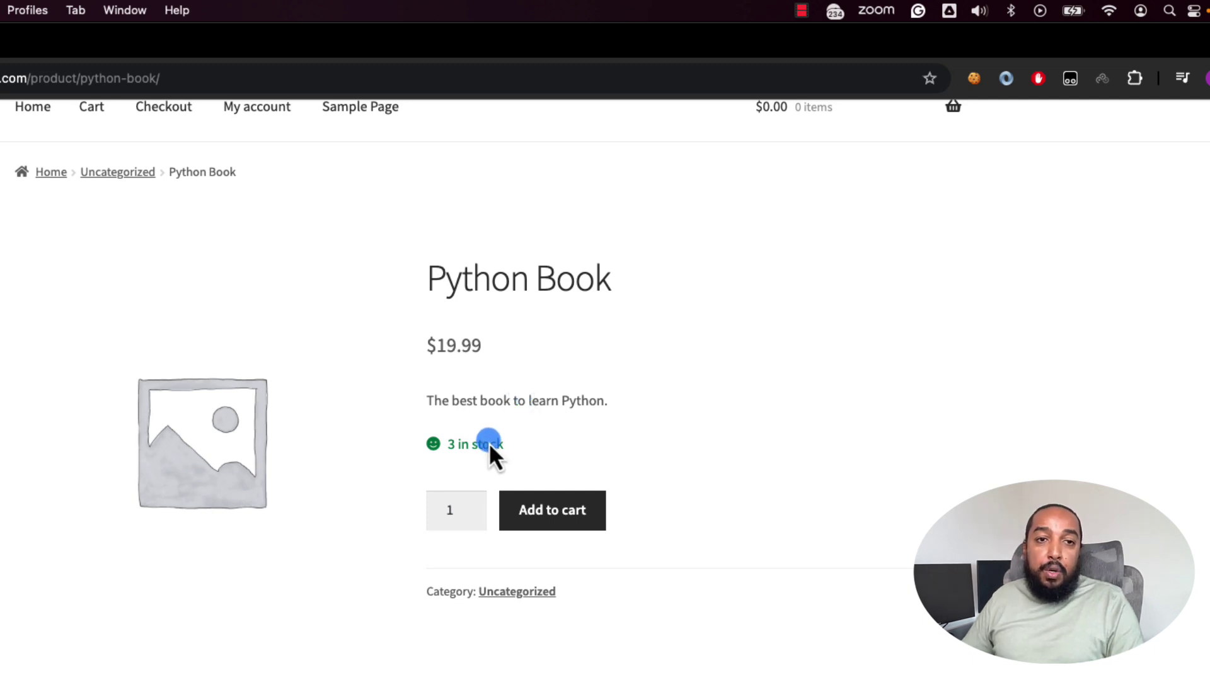
{"action": "key", "text": "super+Tab"}
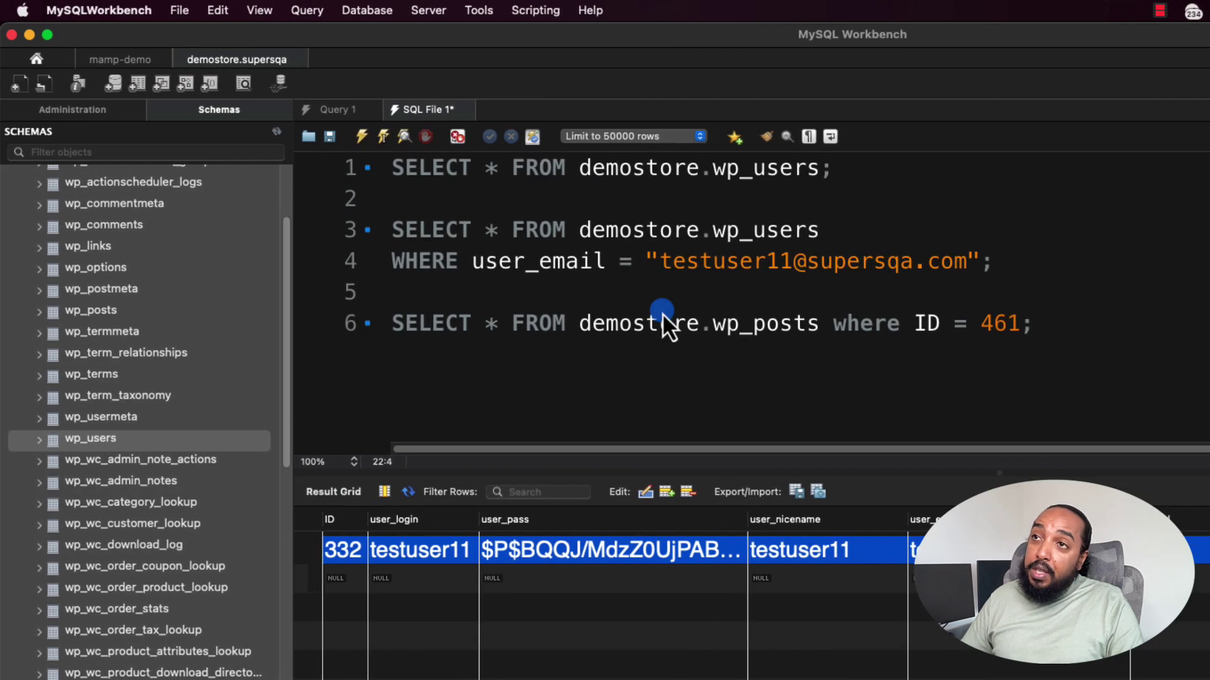
Run the Query 1 wp_postmeta SELECT for post 460's _stock and open its meta_value 3 for editing
{"action": "left_click", "coordinate": [345, 114]}
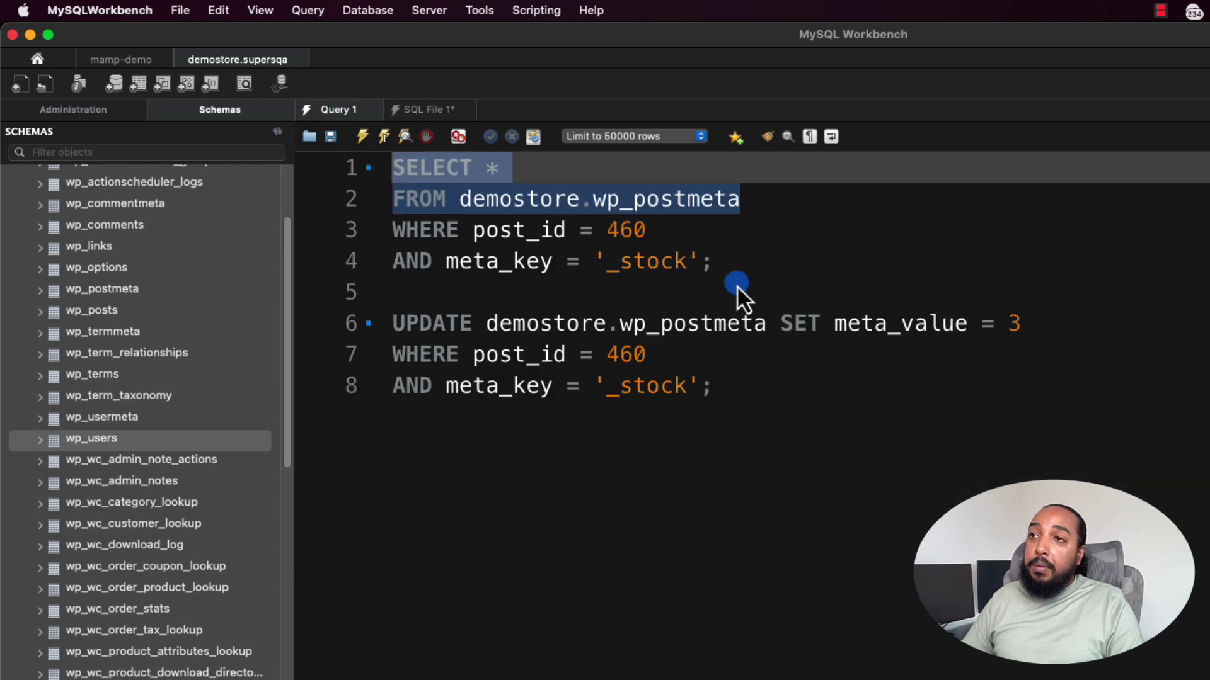
{"action": "left_click", "coordinate": [505, 232]}
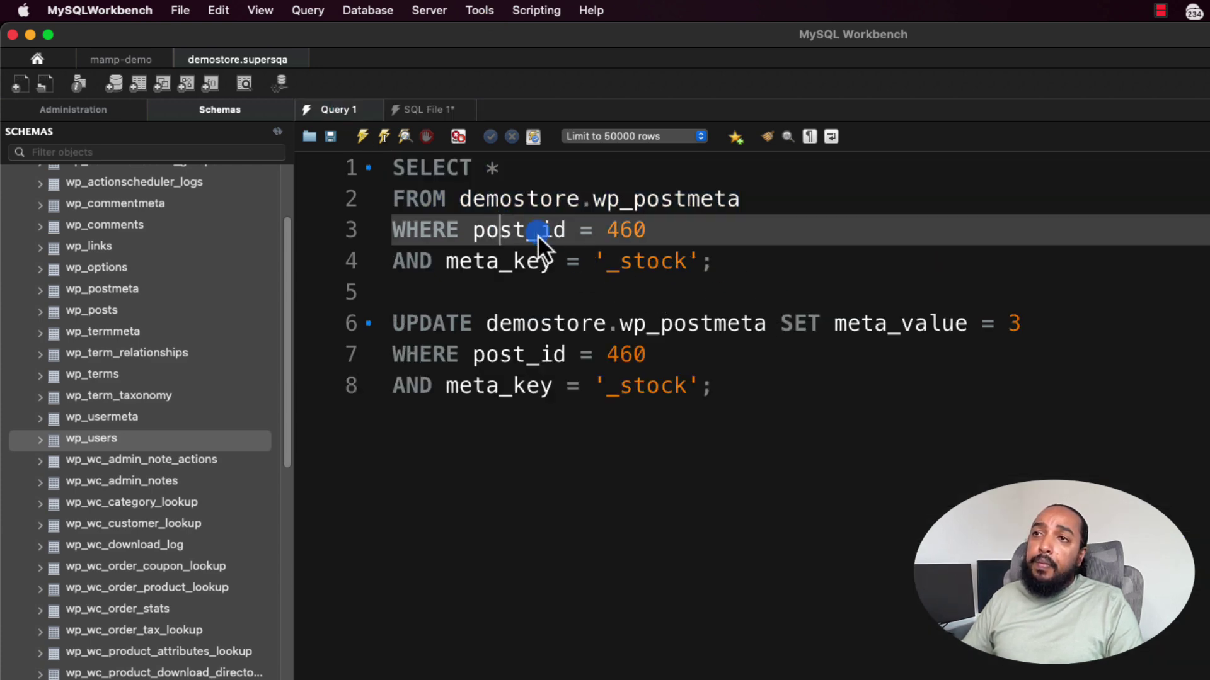
{"action": "left_click", "coordinate": [384, 138]}
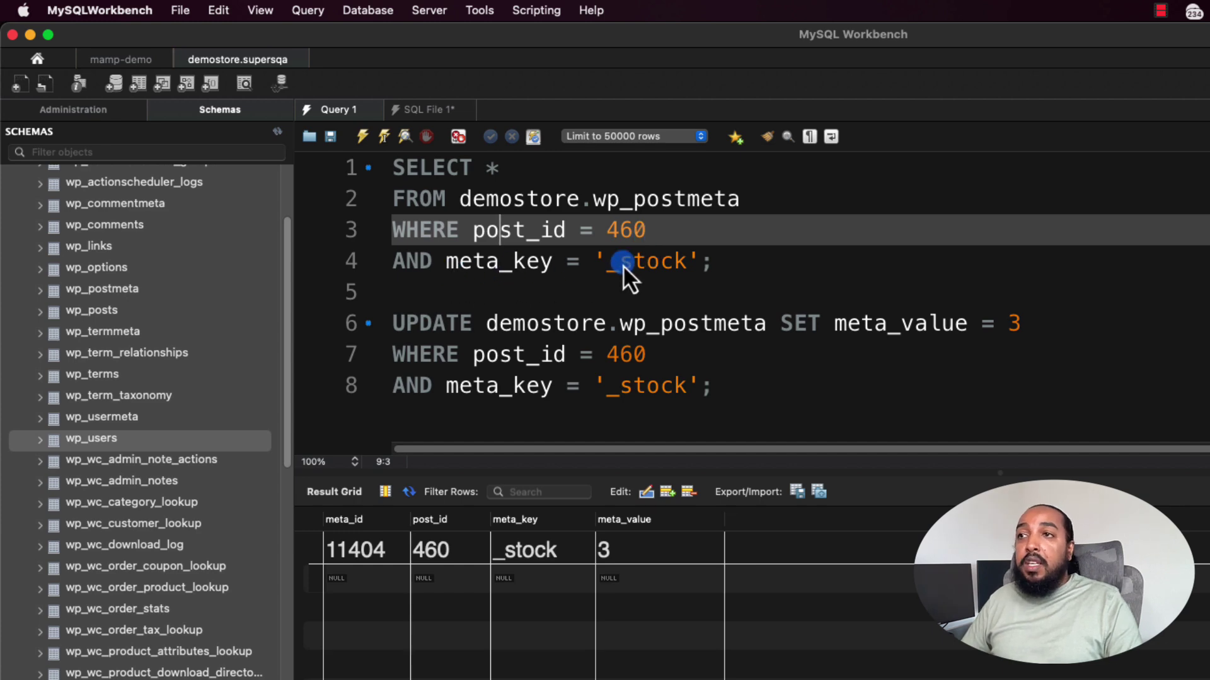
{"action": "left_click_drag", "start_coordinate": [711, 263], "coordinate": [383, 180]}
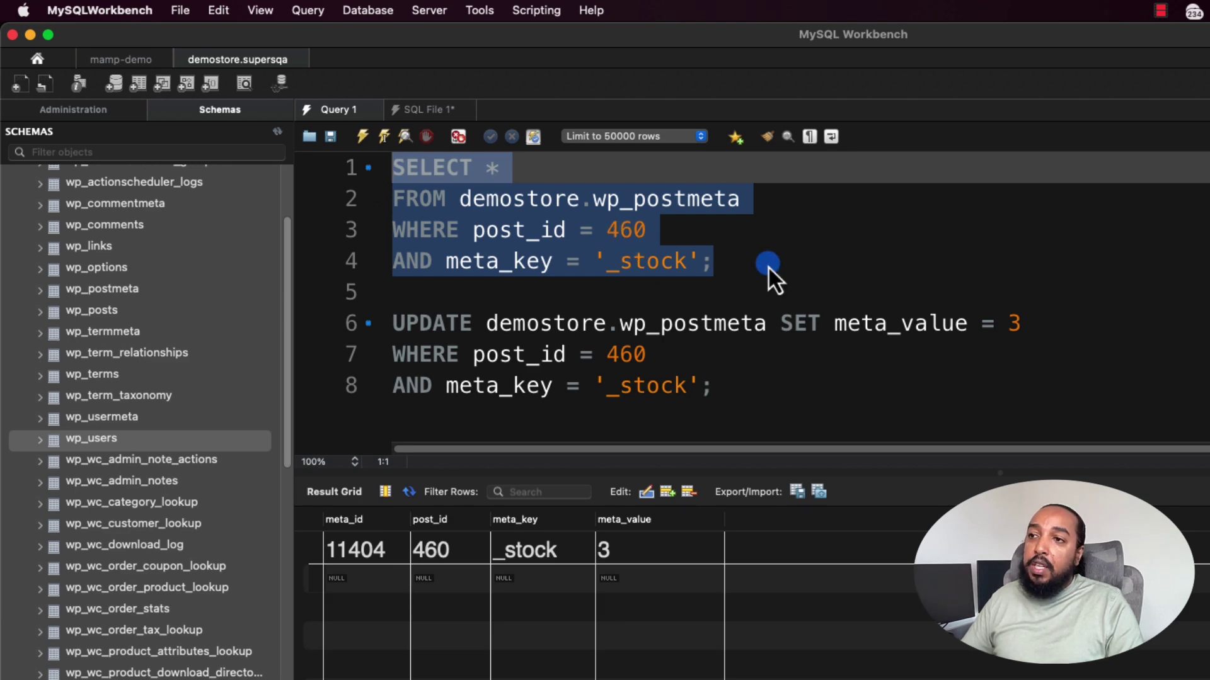
{"action": "double_click", "coordinate": [613, 552]}
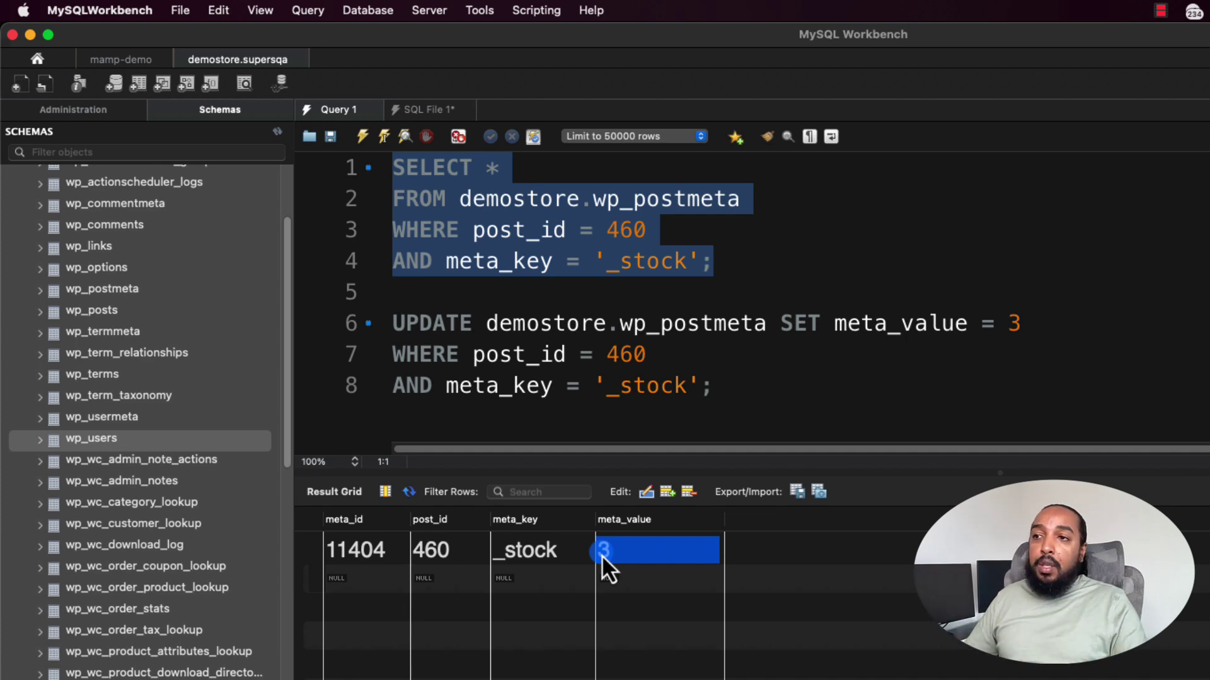
Change post 460's _stock meta_value from 3 to 10 in the result grid and apply it
{"action": "left_click", "coordinate": [628, 567]}
{"action": "double_click", "coordinate": [611, 556]}
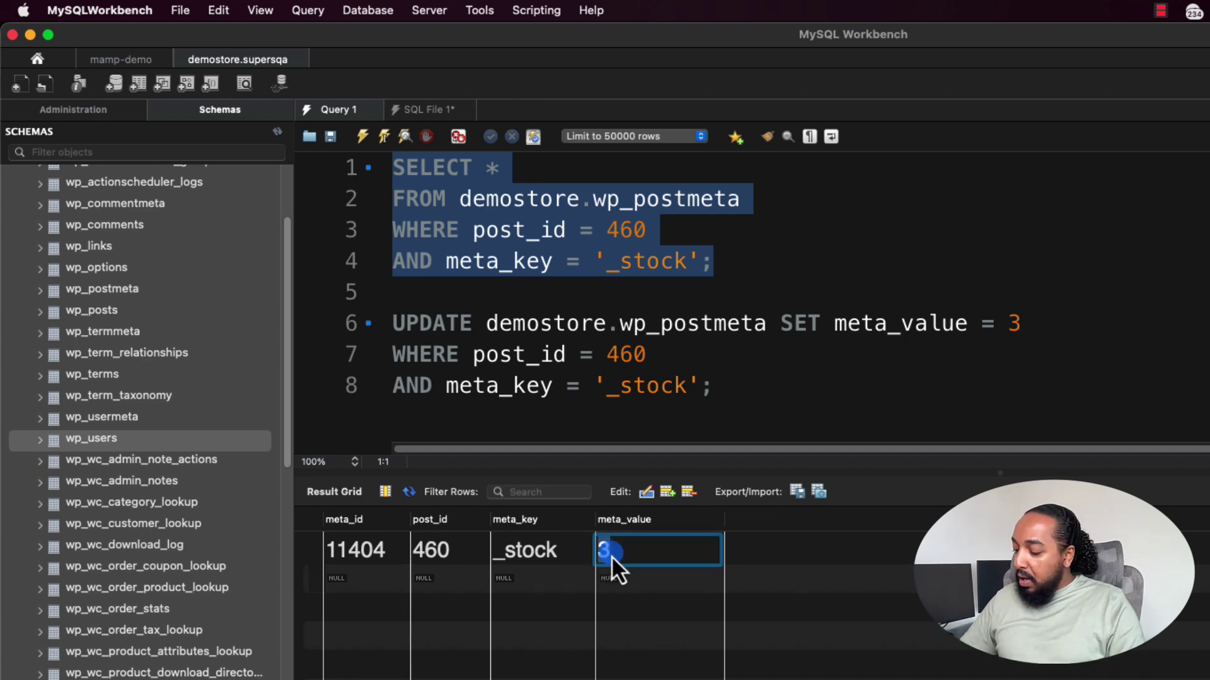
{"action": "type", "text": "10"}
{"action": "key", "text": "Return"}
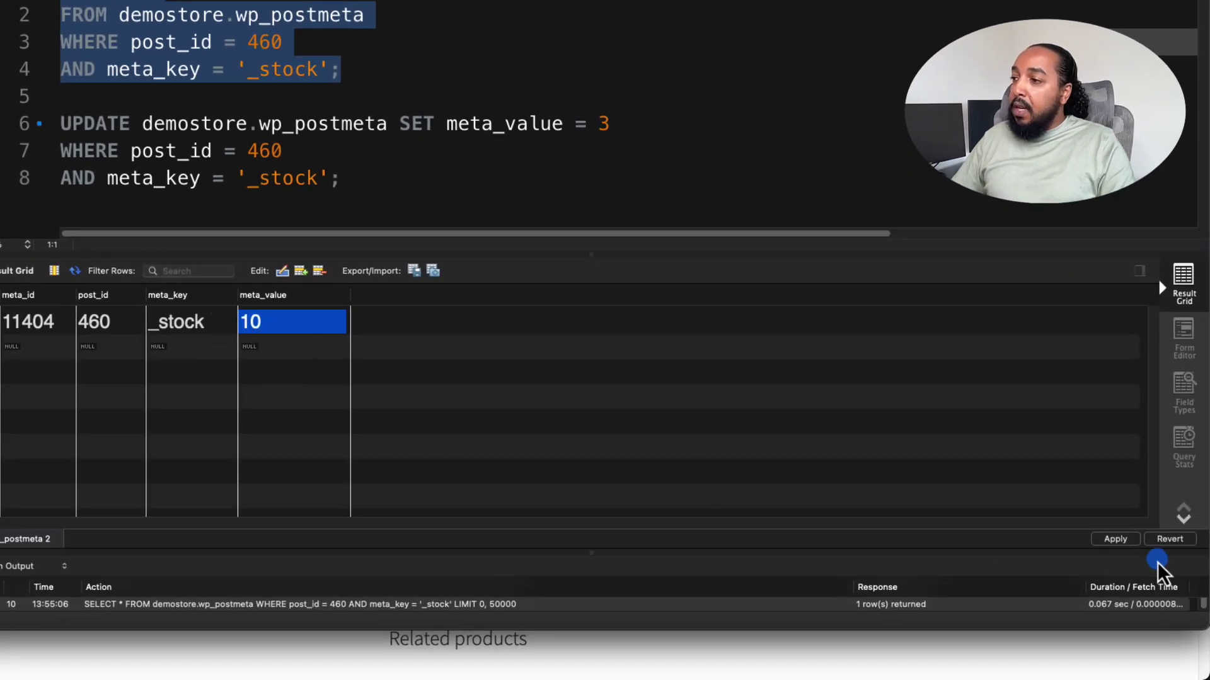
{"action": "left_click", "coordinate": [1116, 539]}
{"action": "left_click", "coordinate": [763, 424]}
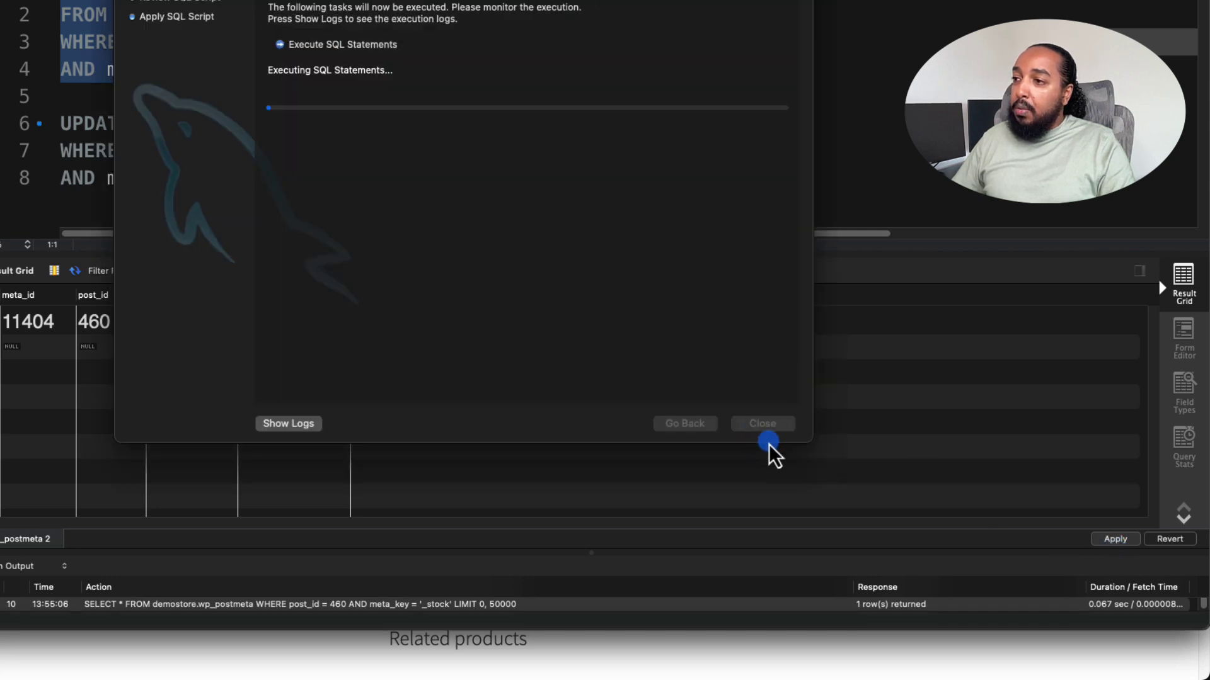
{"action": "left_click", "coordinate": [763, 424]}
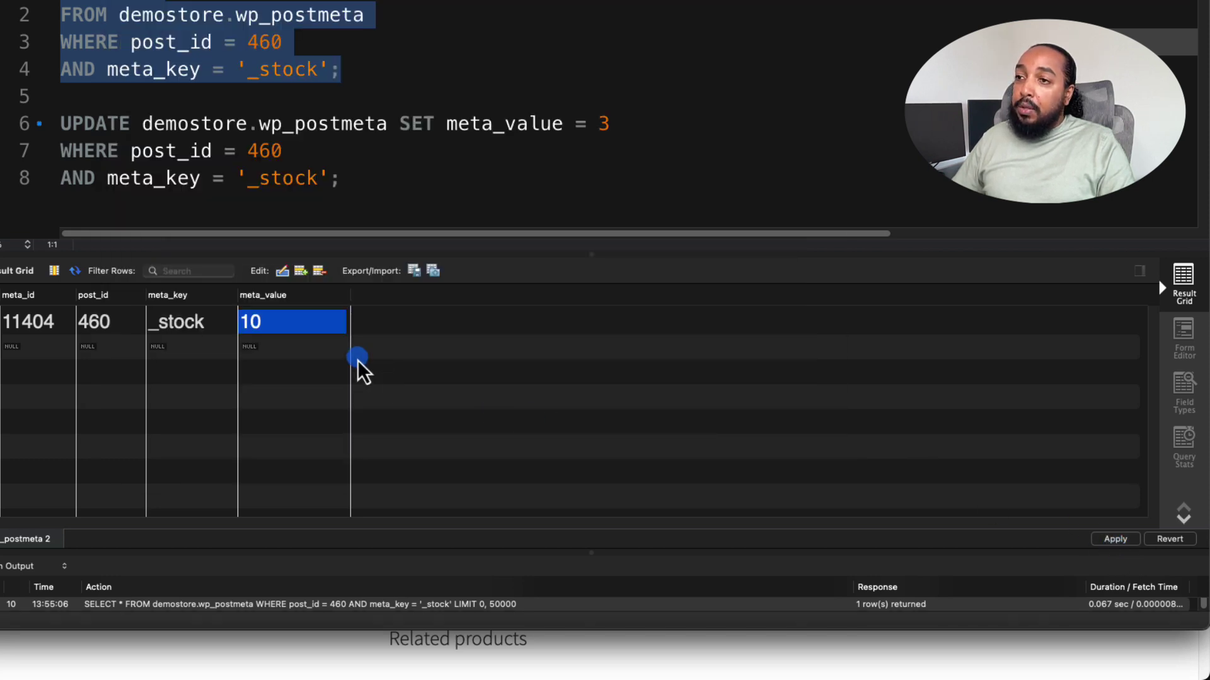
Re-run the stock SELECT to confirm meta_value now reads 10
{"action": "left_click", "coordinate": [143, 42]}
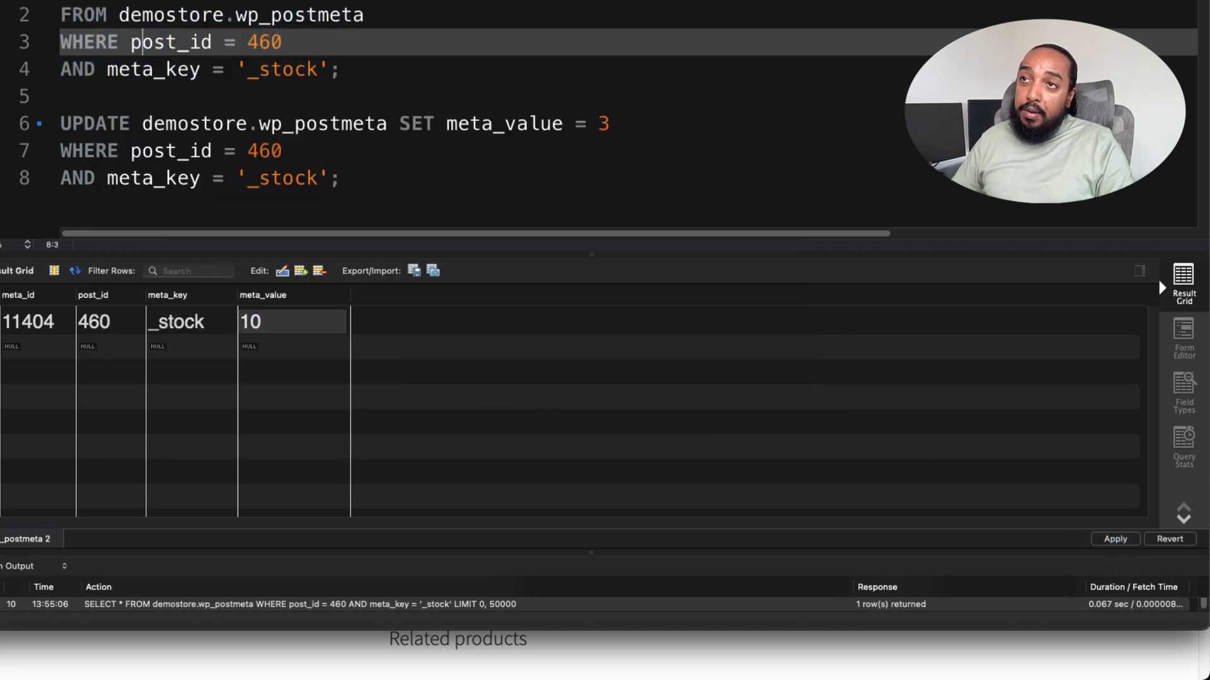
{"action": "key", "text": "super+shift+r"}
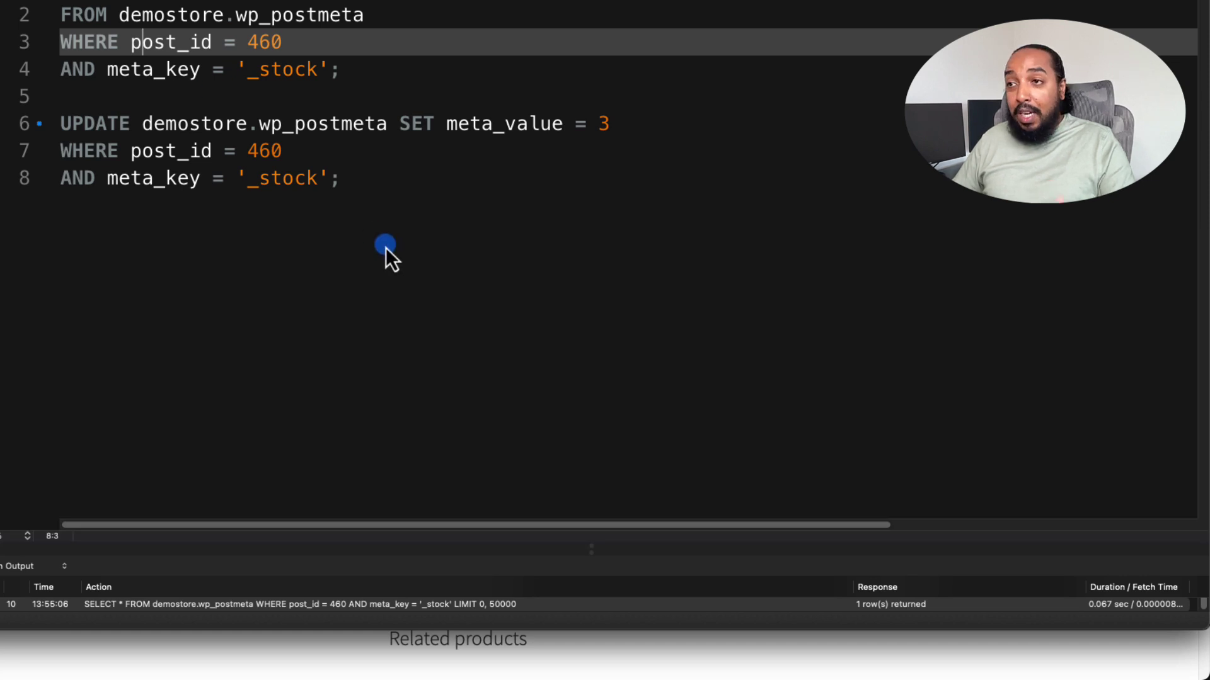
{"action": "key", "text": "super+Return"}
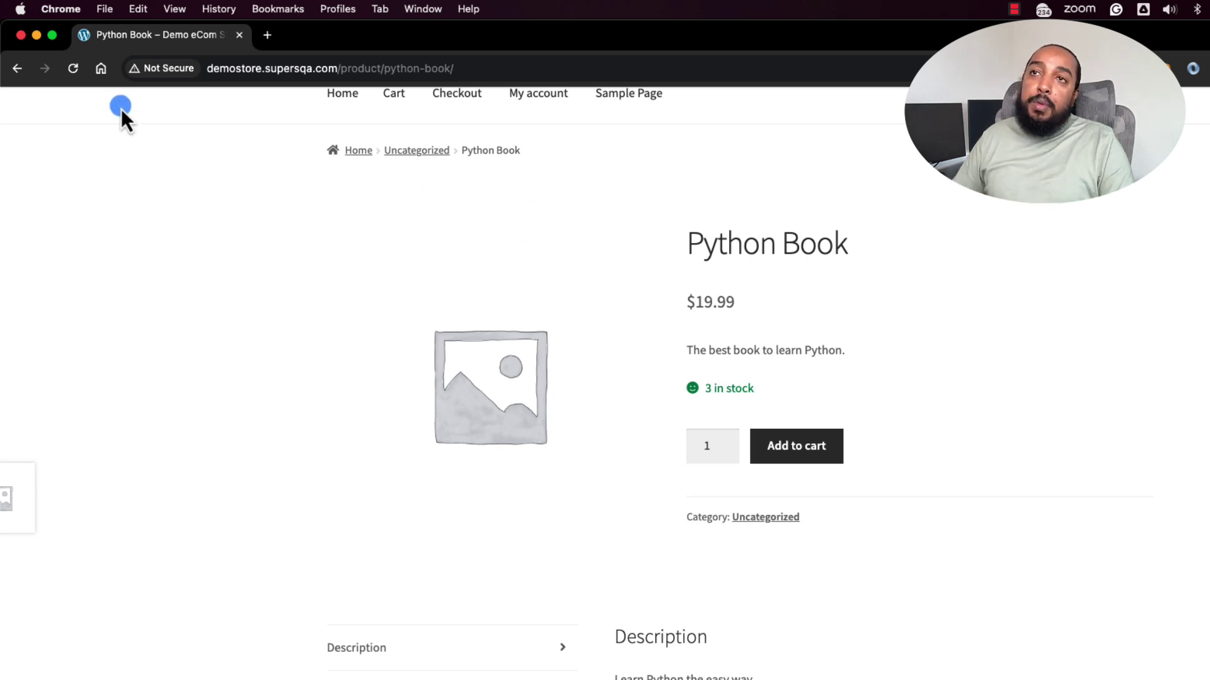
Reload the Python Book page to confirm it now shows 10 in stock
{"action": "left_click", "coordinate": [73, 69]}
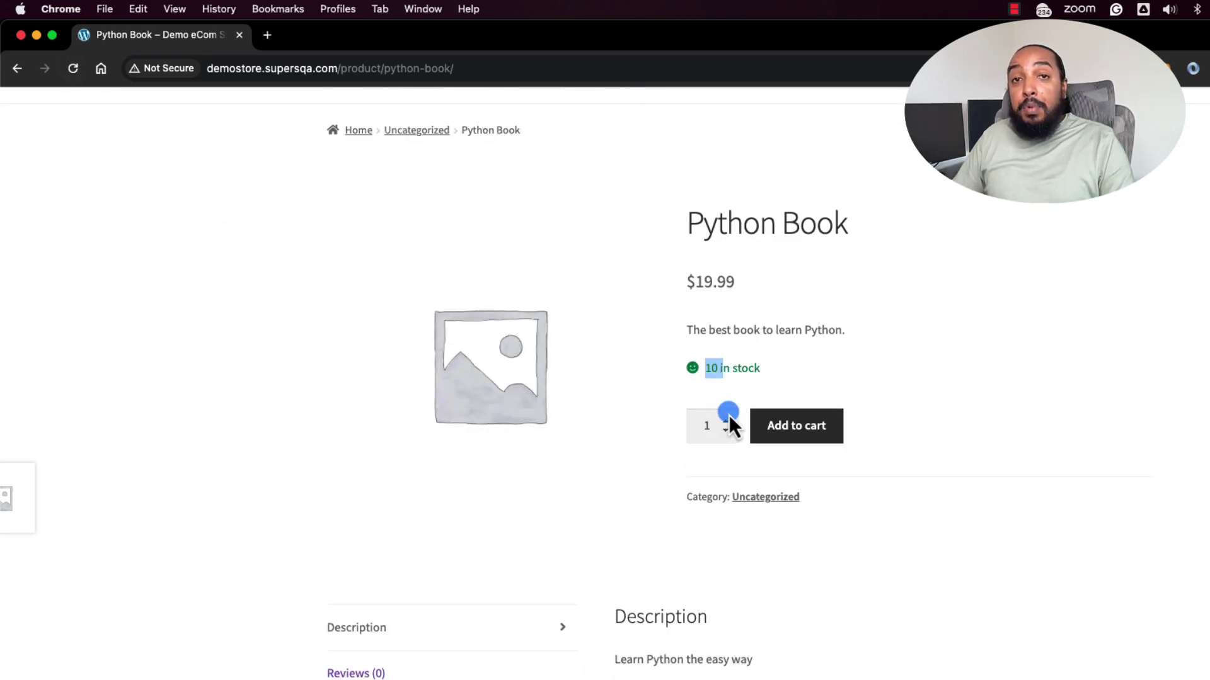
{"action": "left_click", "coordinate": [908, 390]}
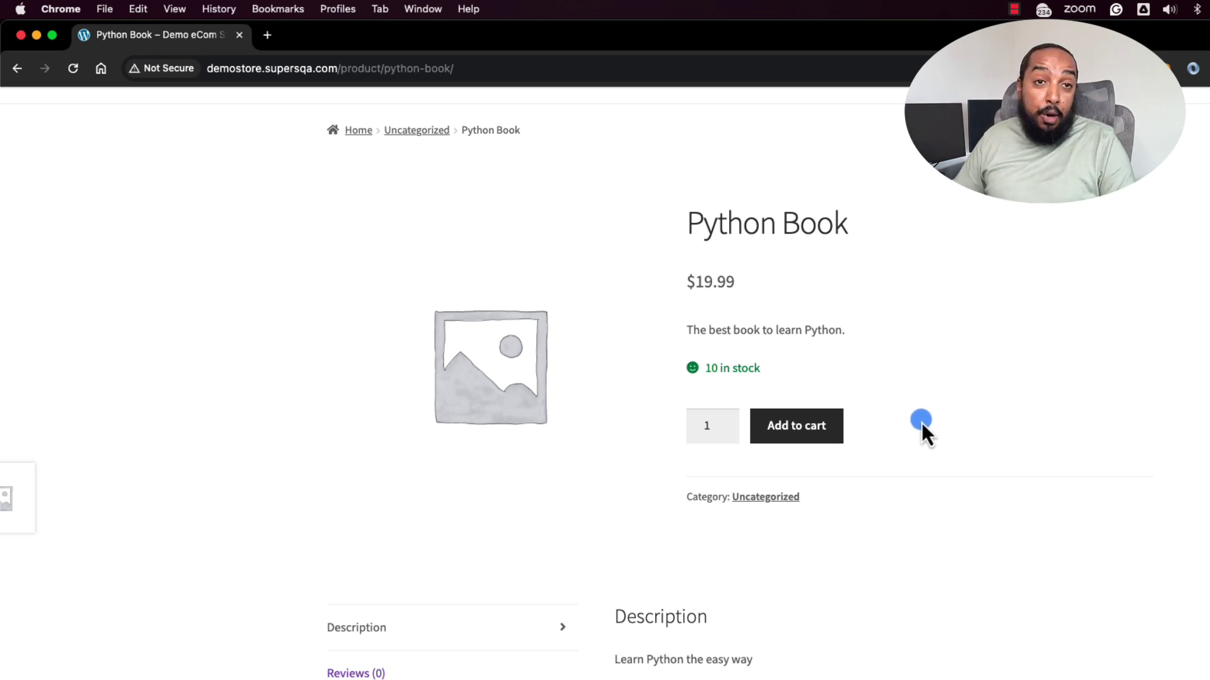
{"action": "key", "text": "super+Tab"}
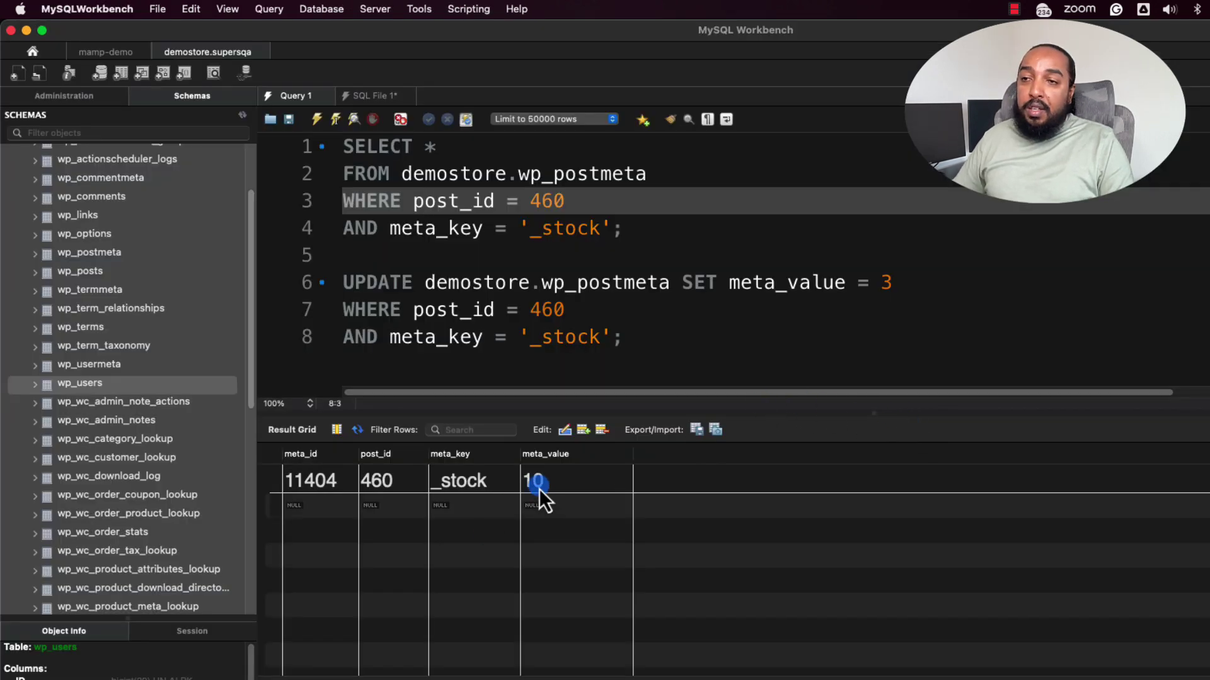
{"action": "left_click", "coordinate": [450, 273]}
Edit the UPDATE statement to set post 460's _stock to 25 and run it
{"action": "left_click", "coordinate": [894, 289]}
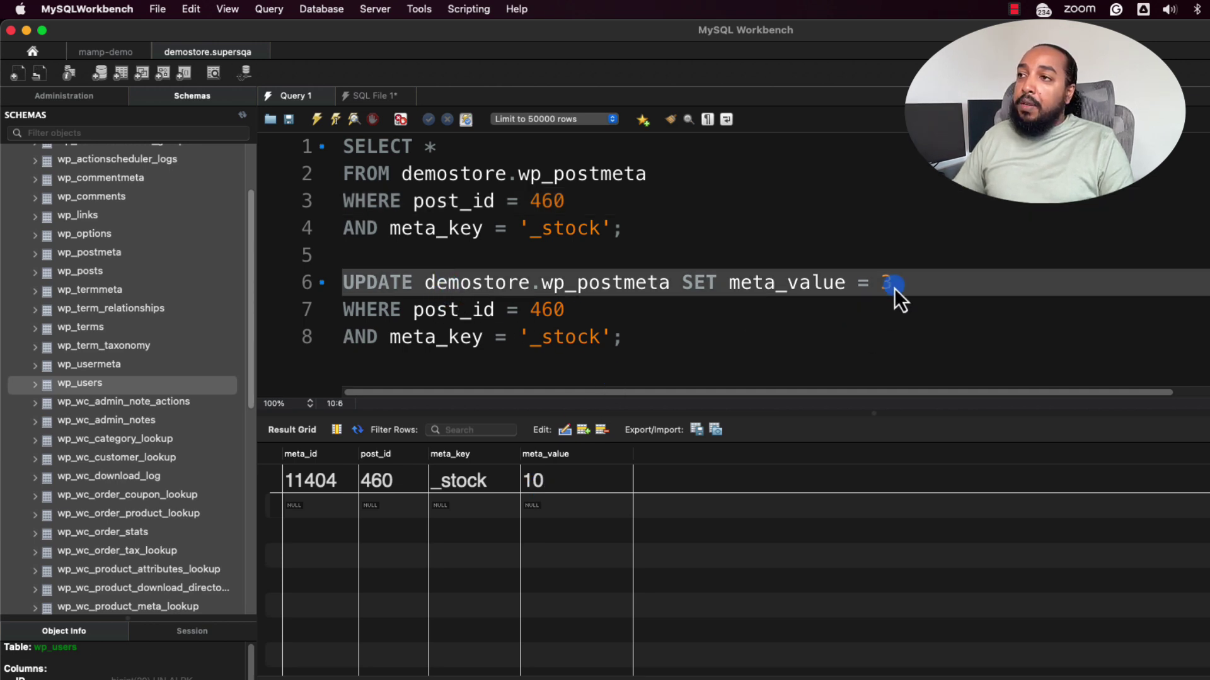
{"action": "key", "text": "BackSpace"}
{"action": "type", "text": "25"}
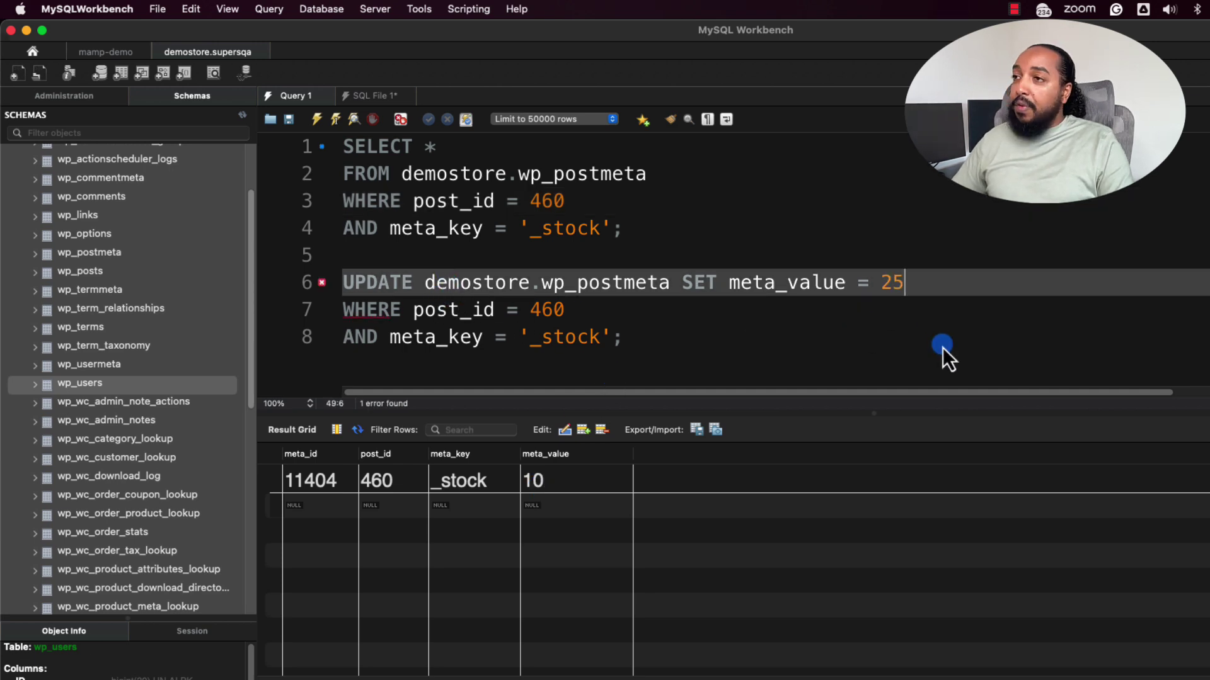
{"action": "left_click", "coordinate": [496, 287]}
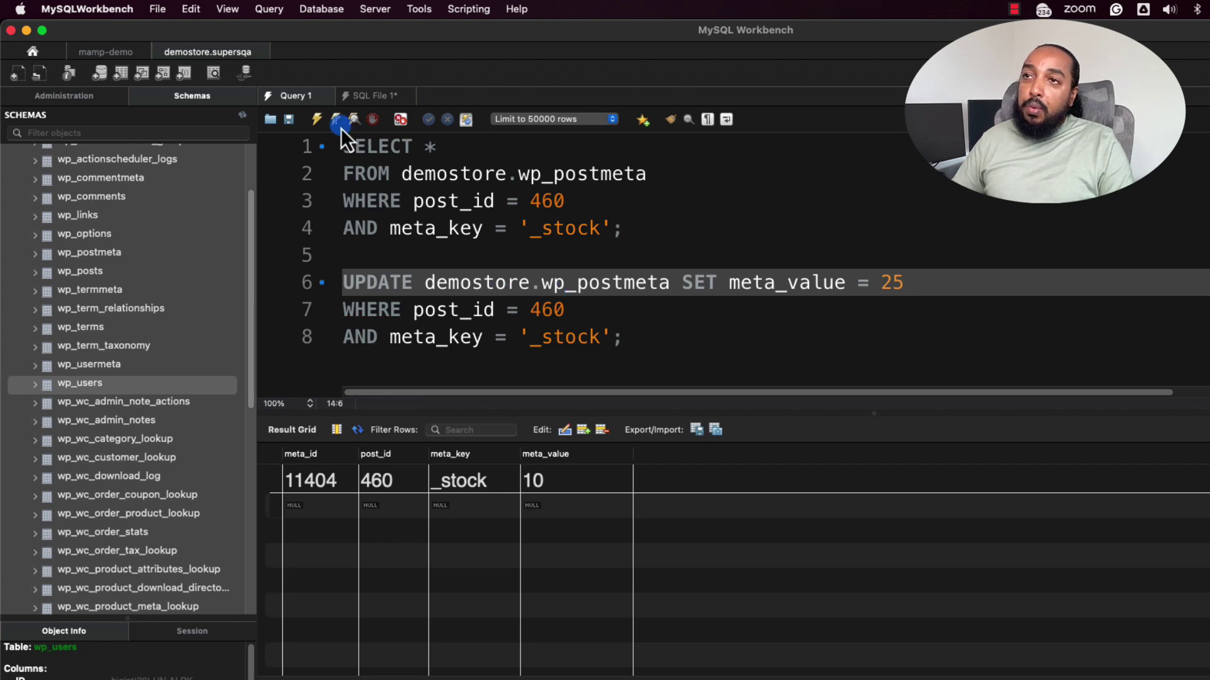
{"action": "left_click", "coordinate": [317, 119]}
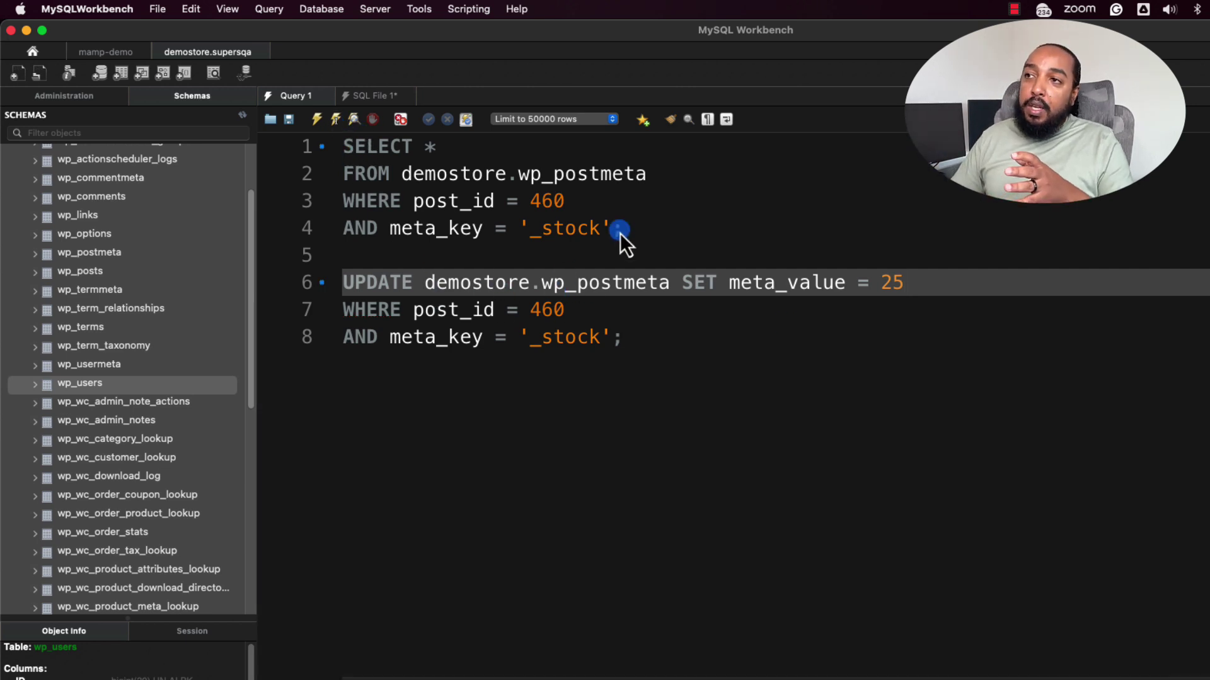
Highlight the post 460 stock SELECT and UPDATE statements for review
{"action": "left_click_drag", "start_coordinate": [620, 233], "coordinate": [277, 122]}
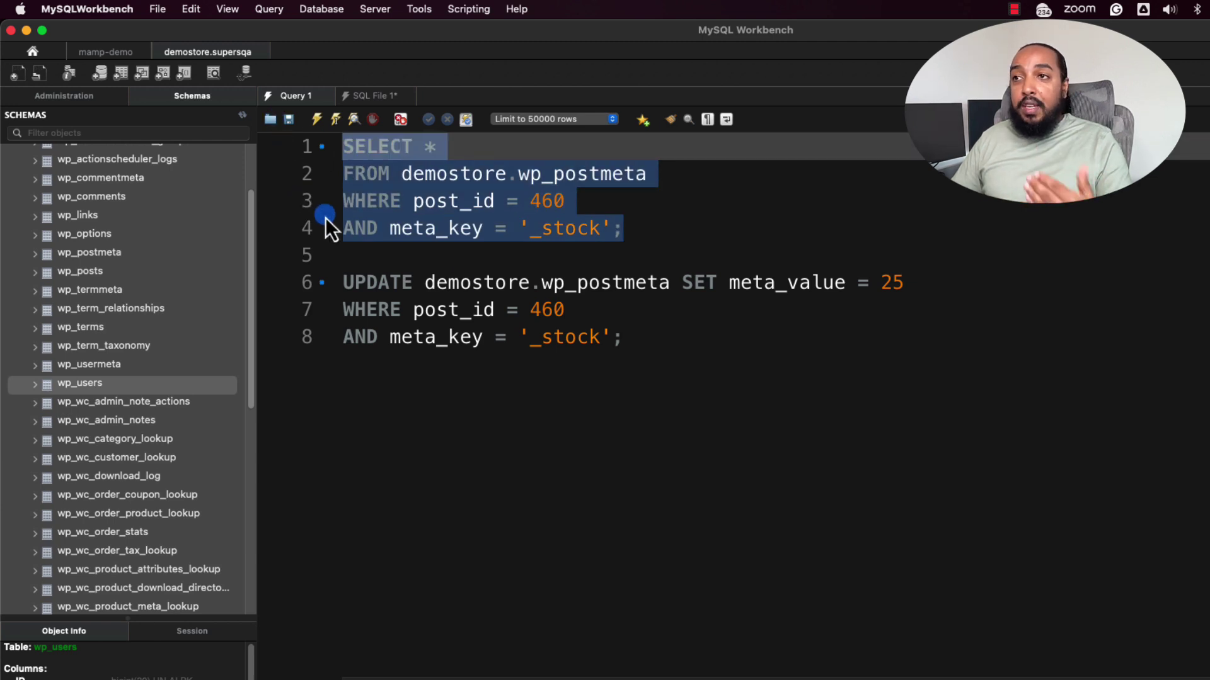
{"action": "left_click_drag", "start_coordinate": [623, 340], "coordinate": [302, 282]}
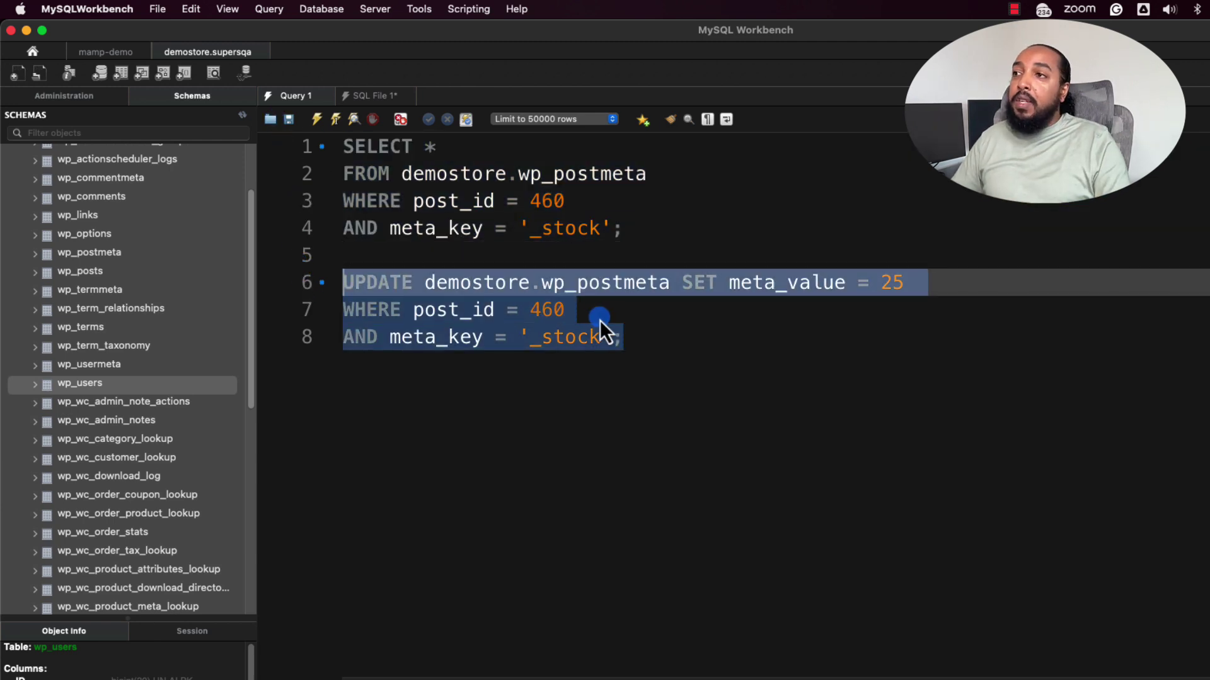
{"action": "key", "text": "super+Tab"}
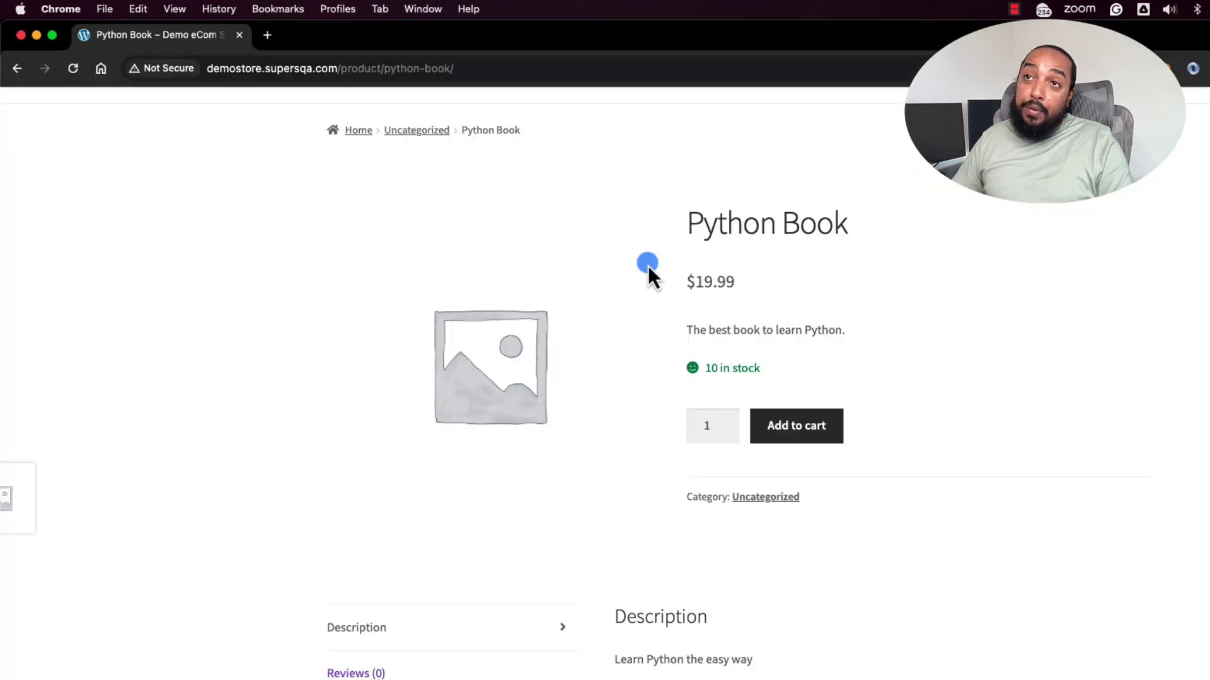
Reload the Python Book page to confirm it now shows 25 in stock
{"action": "left_click", "coordinate": [73, 76]}
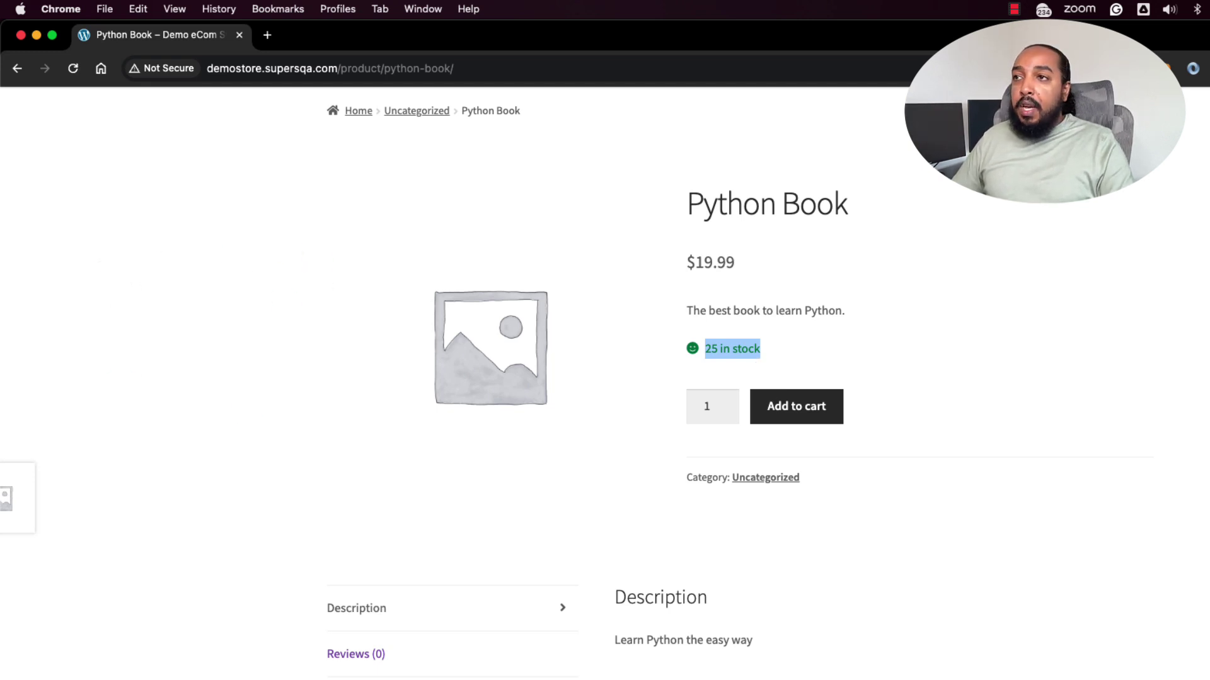
{"action": "key", "text": "super+Tab"}
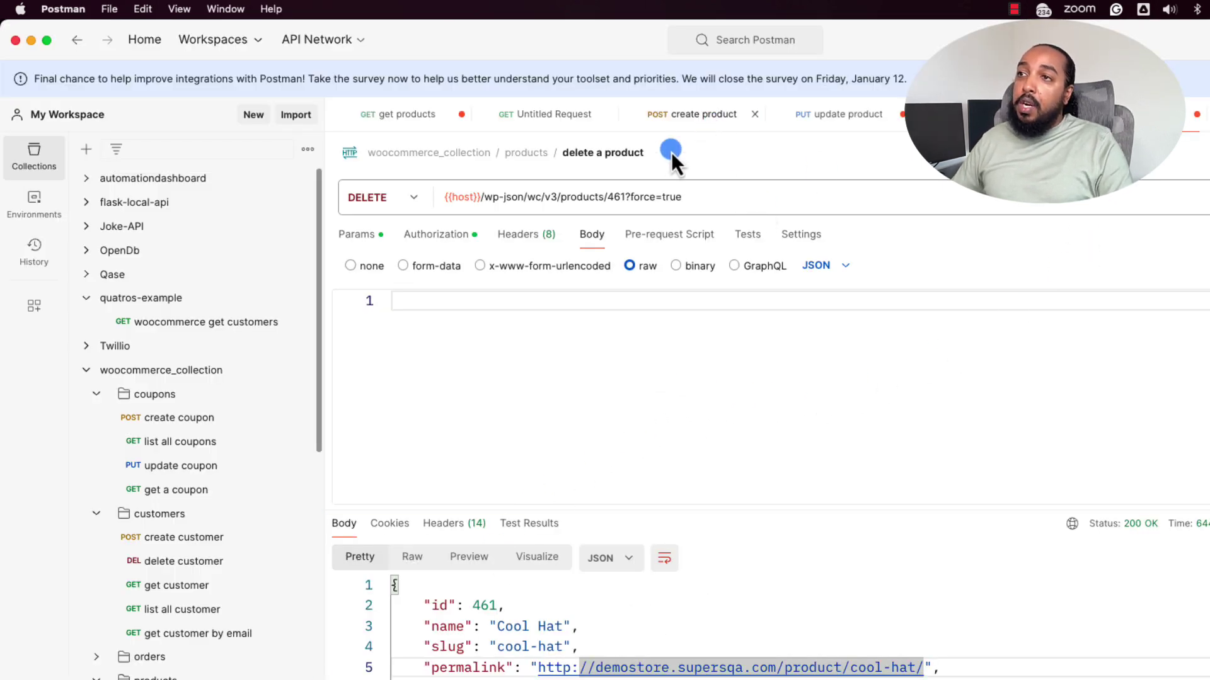
Change the create-product body name from Hat to Shoe and send it, creating Cool Shoe
{"action": "left_click", "coordinate": [691, 130]}
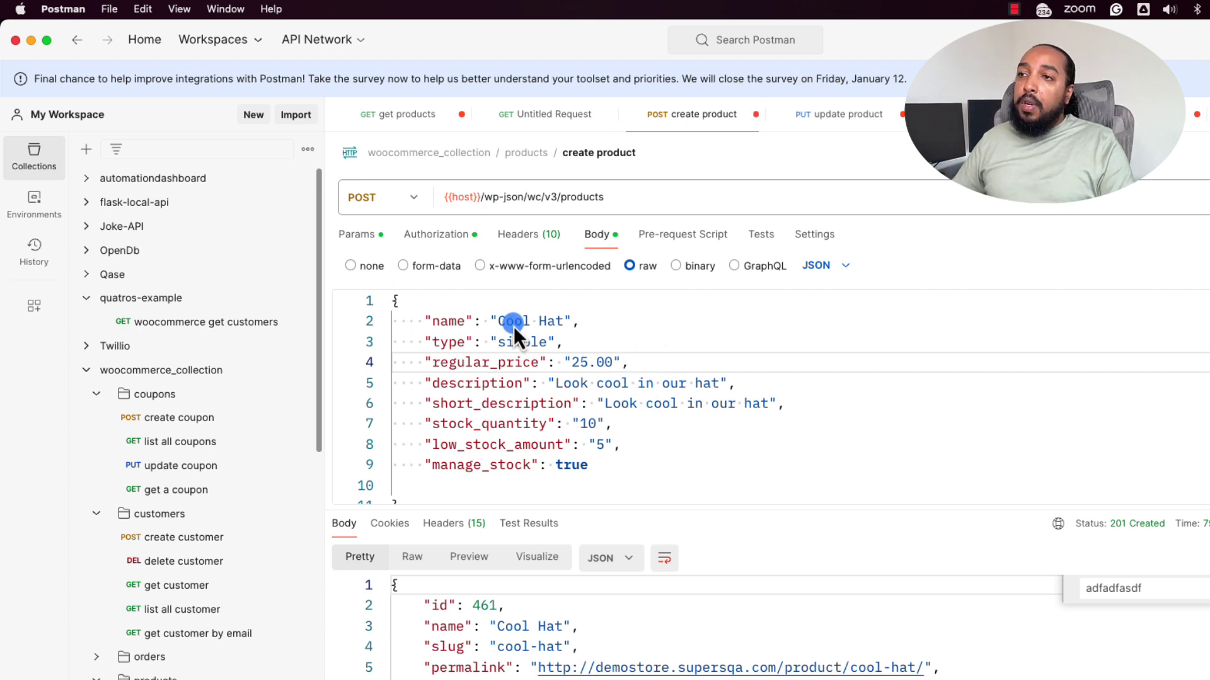
{"action": "left_click", "coordinate": [562, 322]}
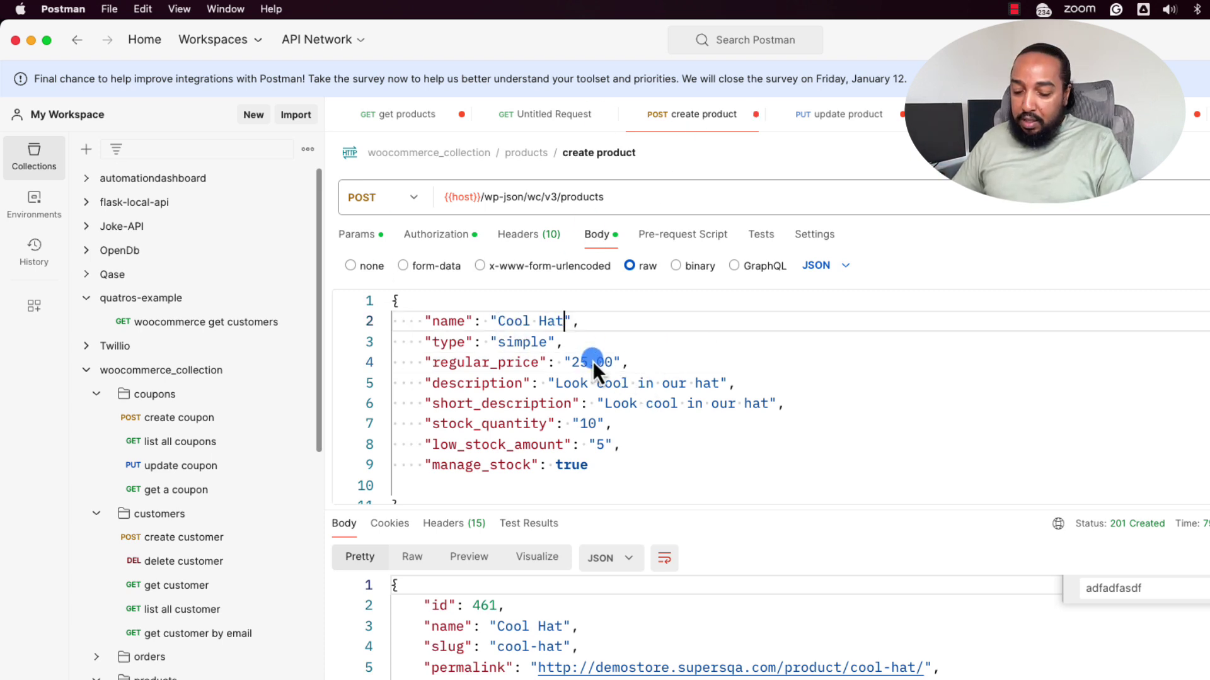
{"action": "double_click", "coordinate": [553, 325]}
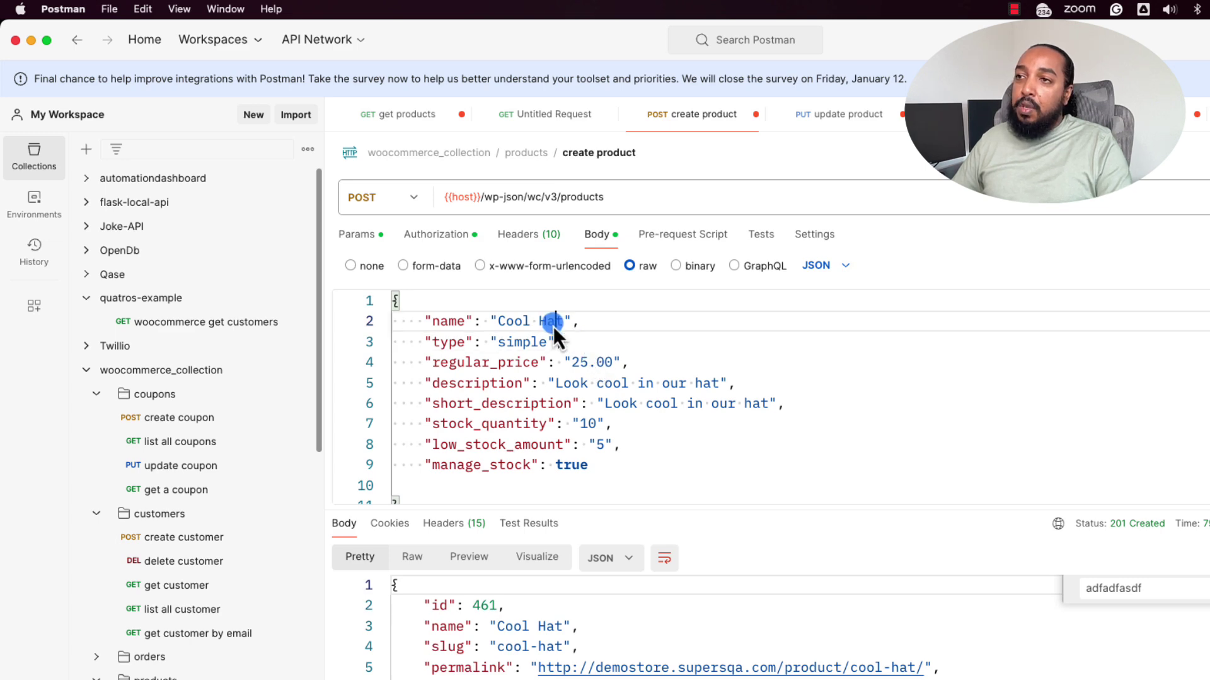
{"action": "type", "text": "Shoe"}
{"action": "left_click", "coordinate": [592, 369]}
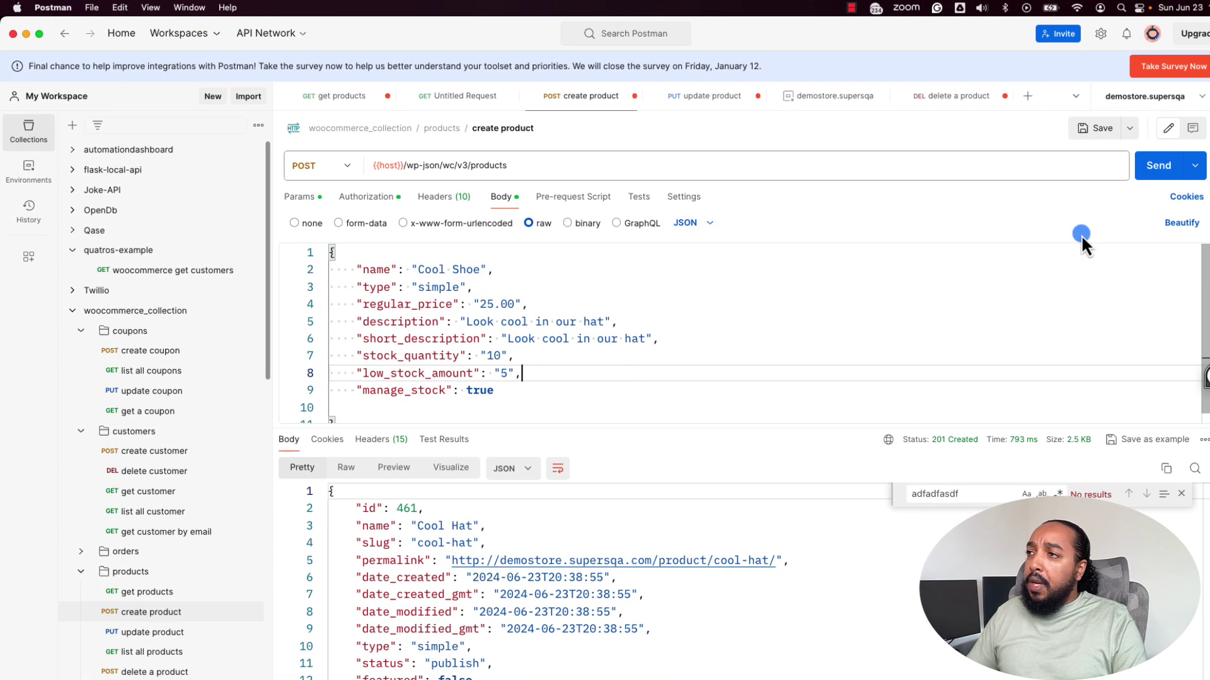
{"action": "left_click", "coordinate": [1146, 171]}
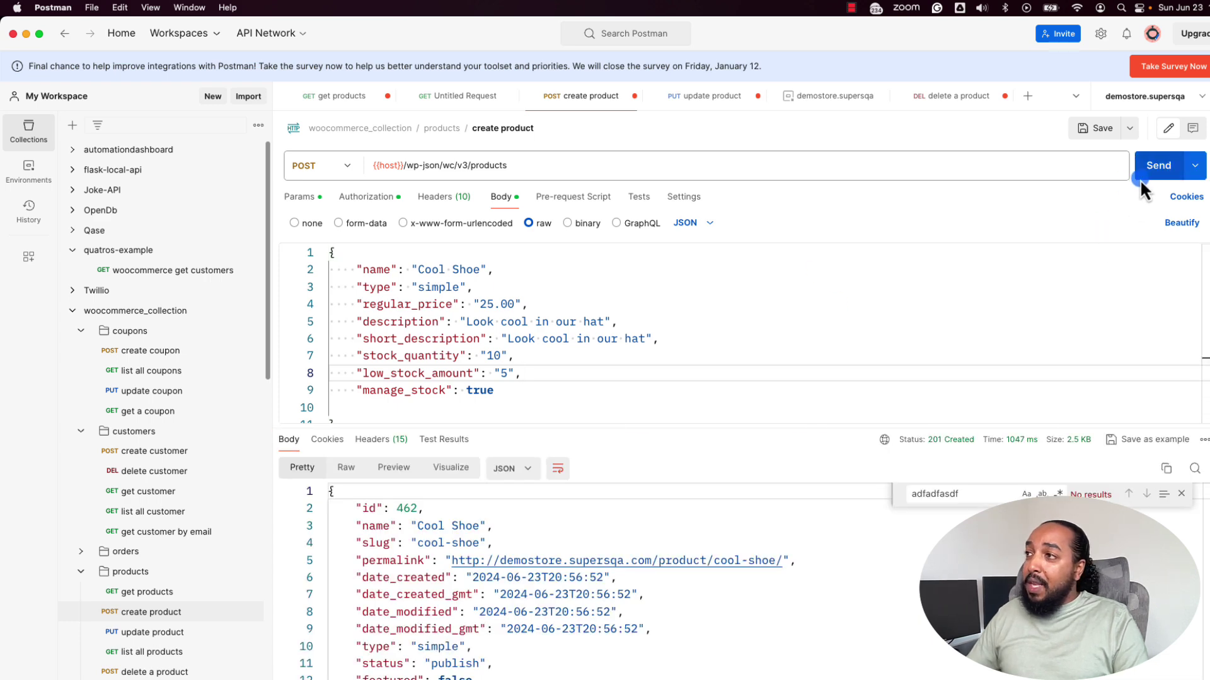
Check the Cool Shoe store page ($25.00, 10 in stock) and copy product id 462
{"action": "left_click", "coordinate": [769, 560]}
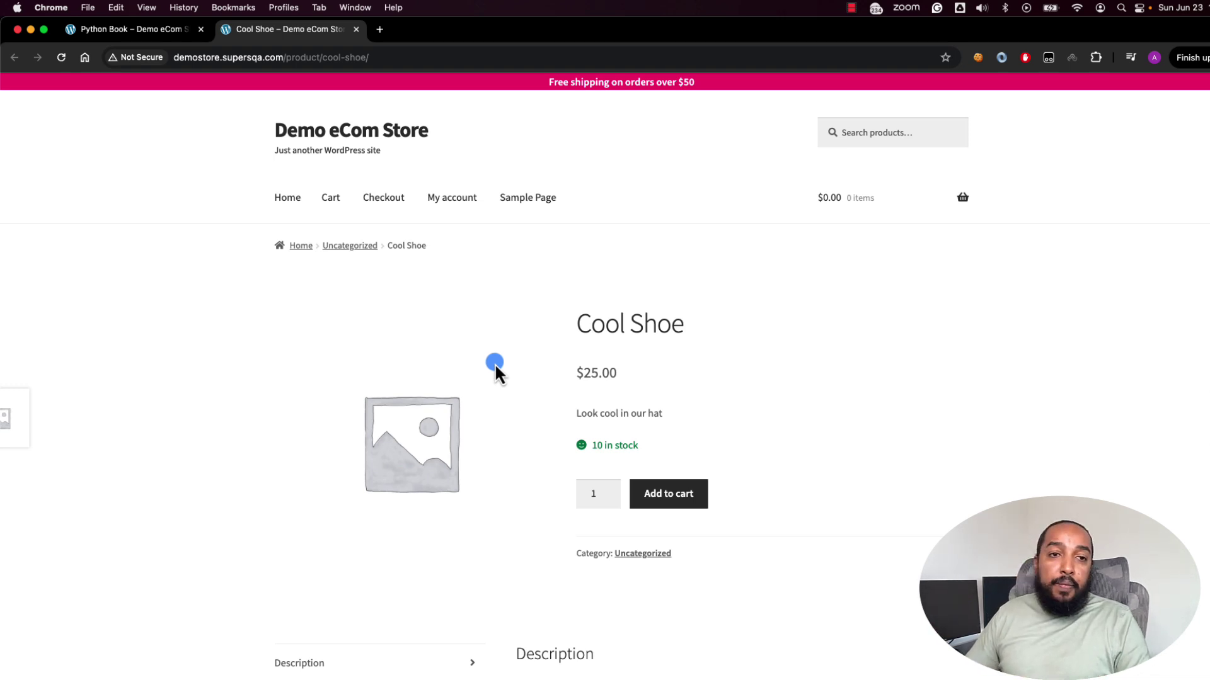
{"action": "key", "text": "super+Tab"}
{"action": "double_click", "coordinate": [407, 508]}
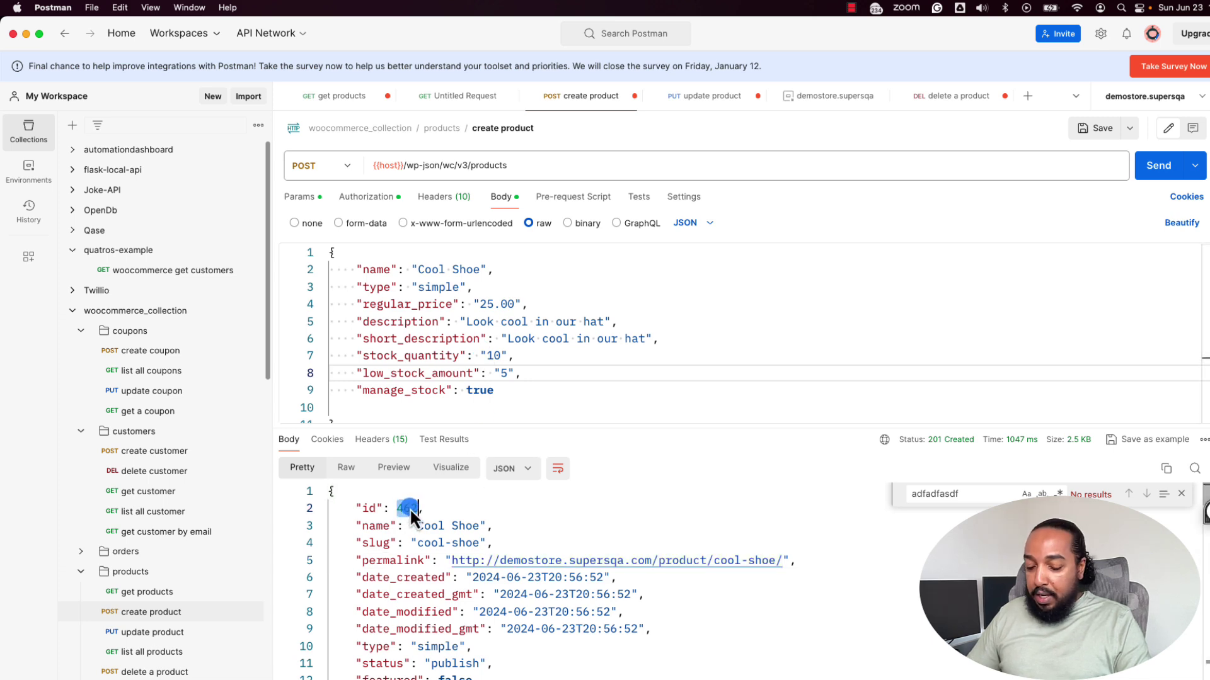
{"action": "key", "text": "super+Tab"}
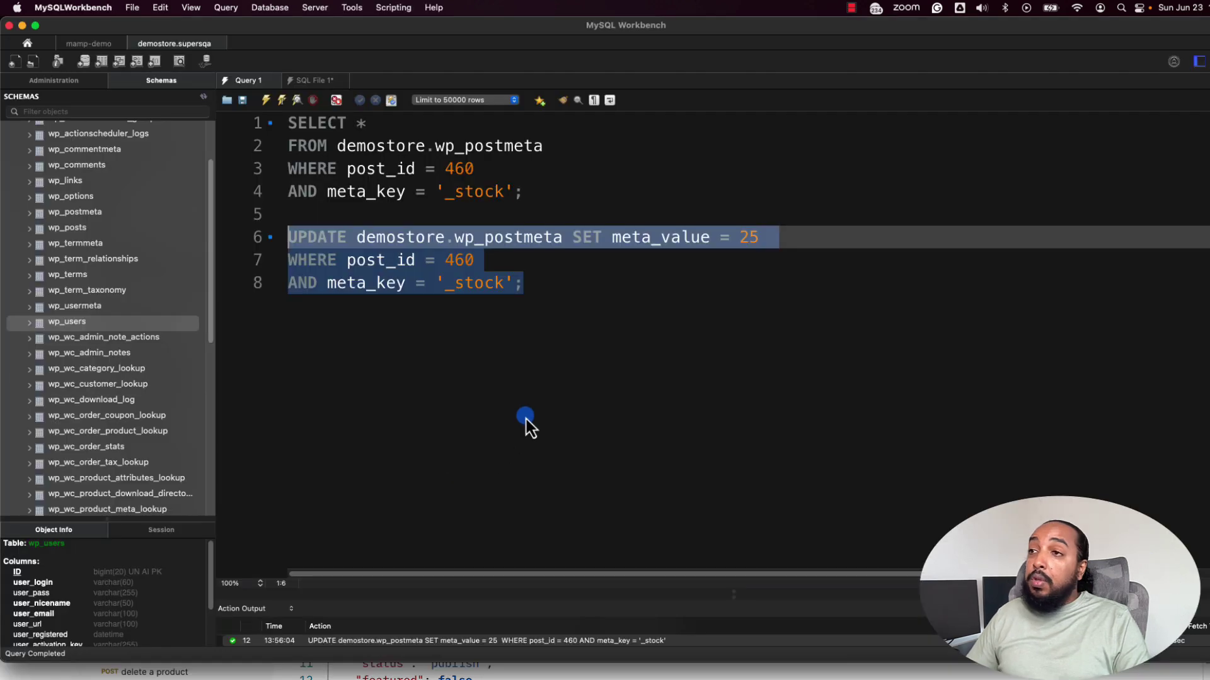
Run the line 6 wp_posts query for ID 462, returning the published Cool Shoe row
{"action": "left_click", "coordinate": [663, 187]}
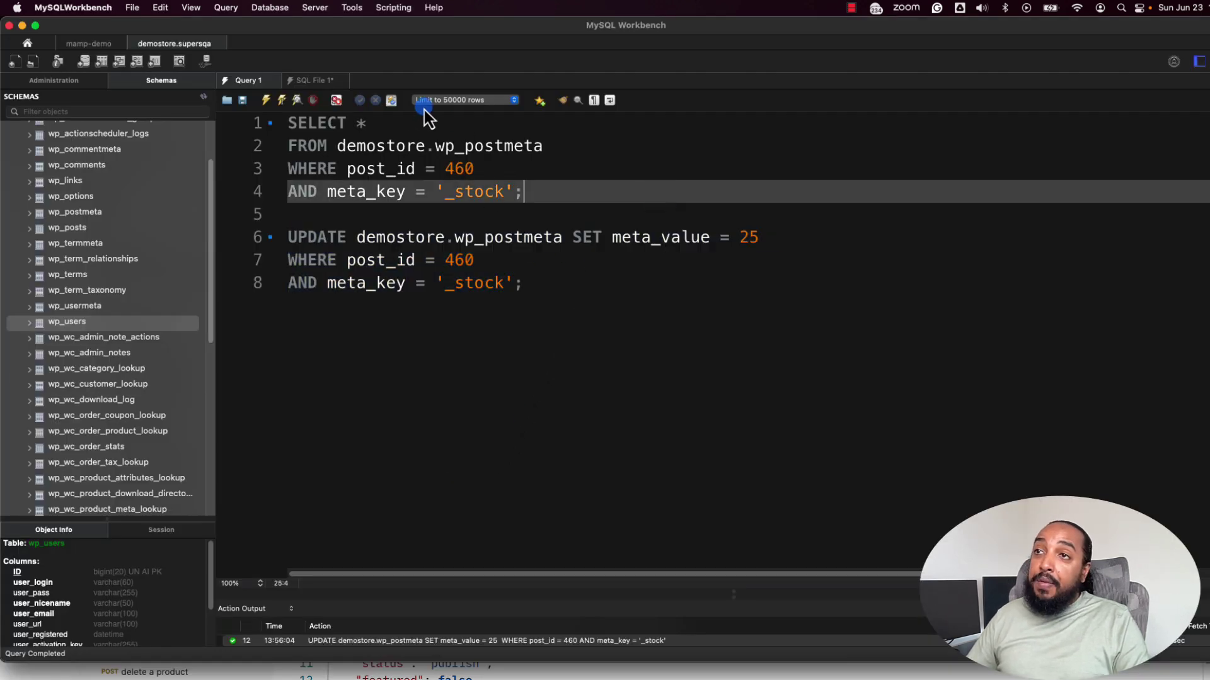
{"action": "left_click", "coordinate": [307, 82]}
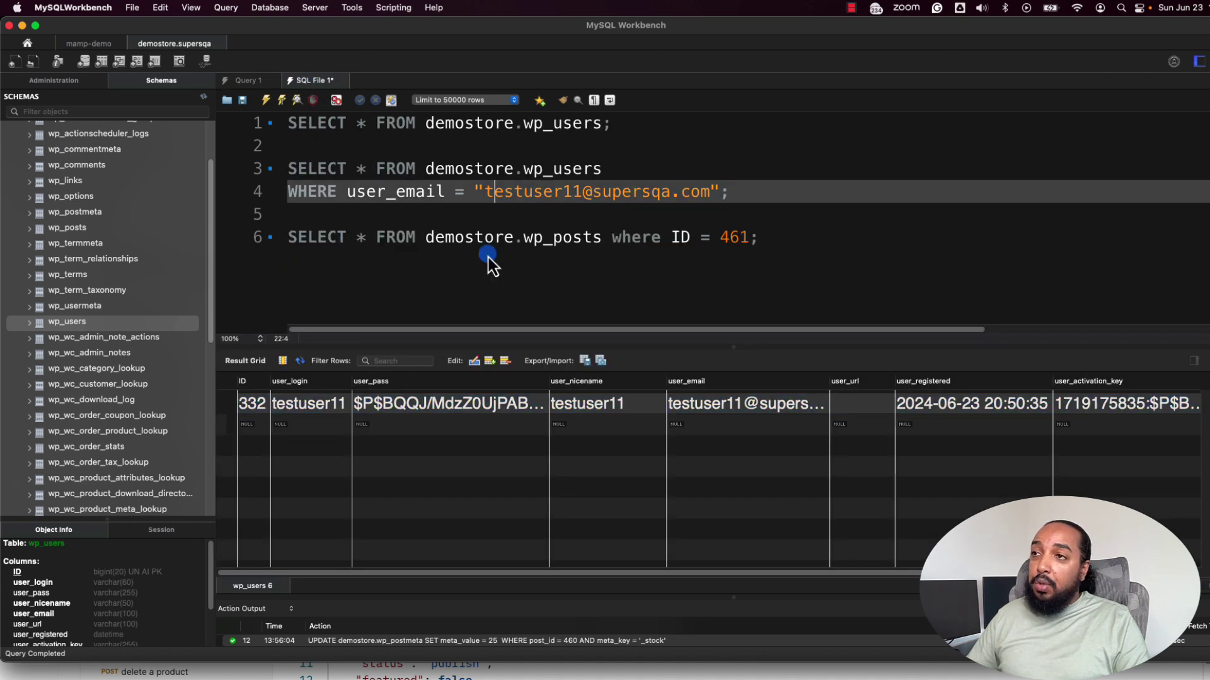
{"action": "double_click", "coordinate": [538, 246]}
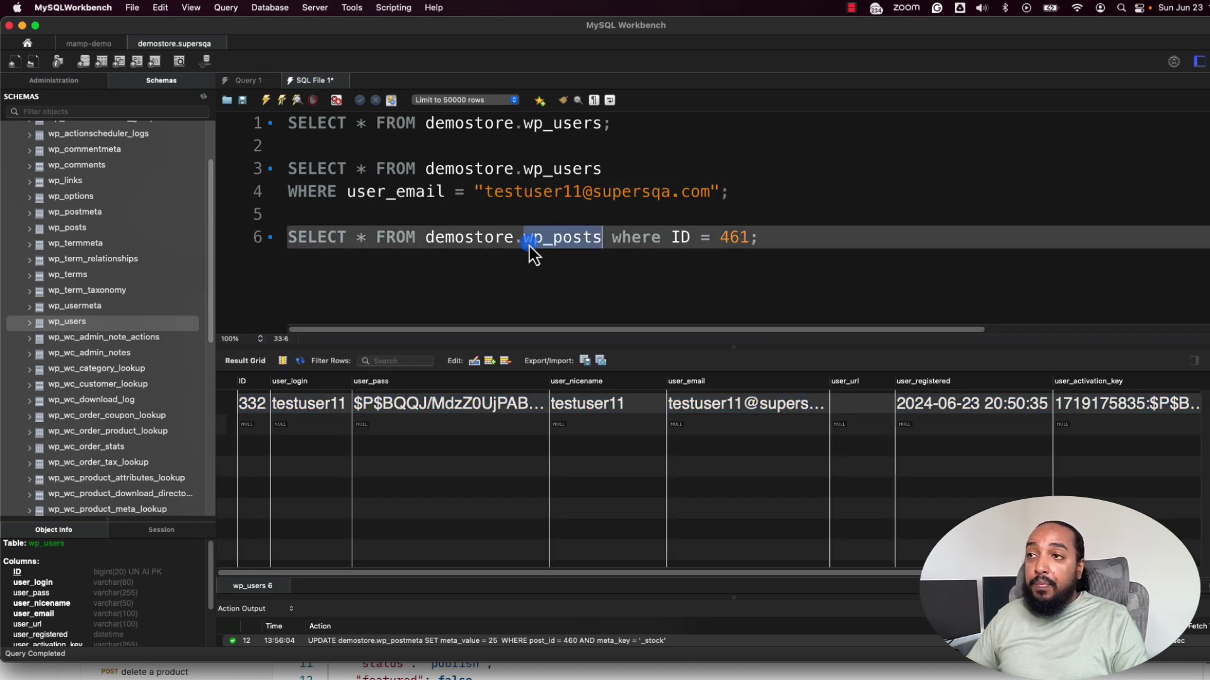
{"action": "left_click", "coordinate": [720, 241]}
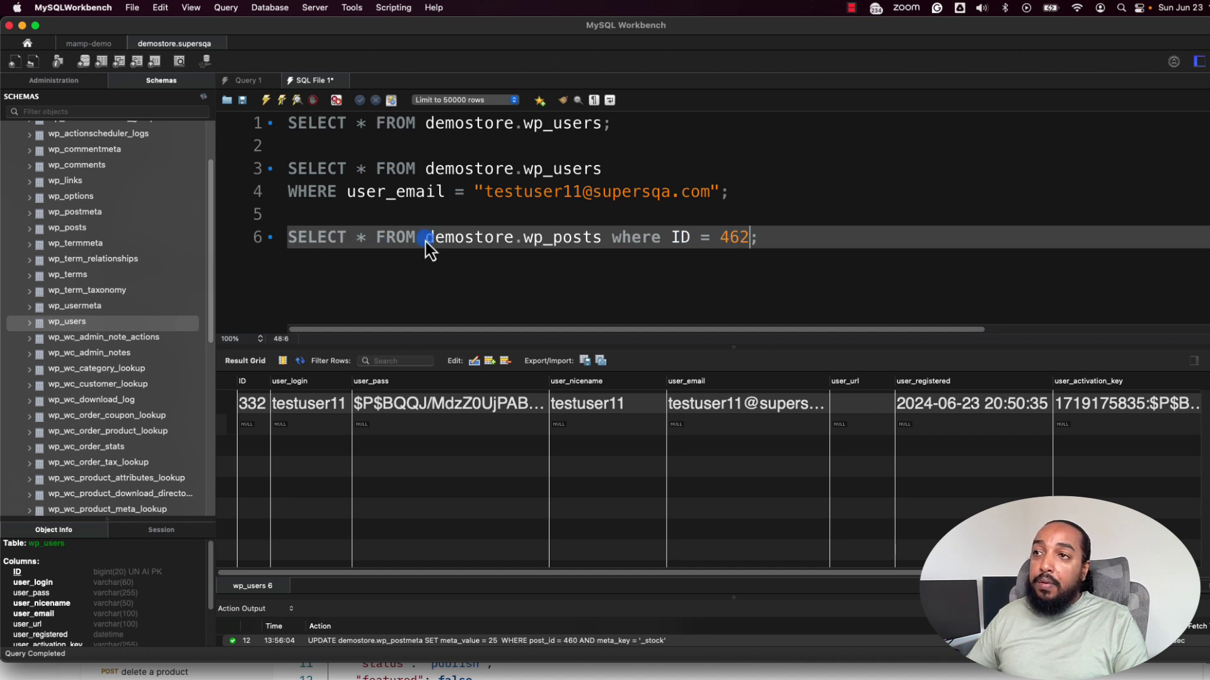
{"action": "left_click_drag", "start_coordinate": [426, 240], "coordinate": [589, 251]}
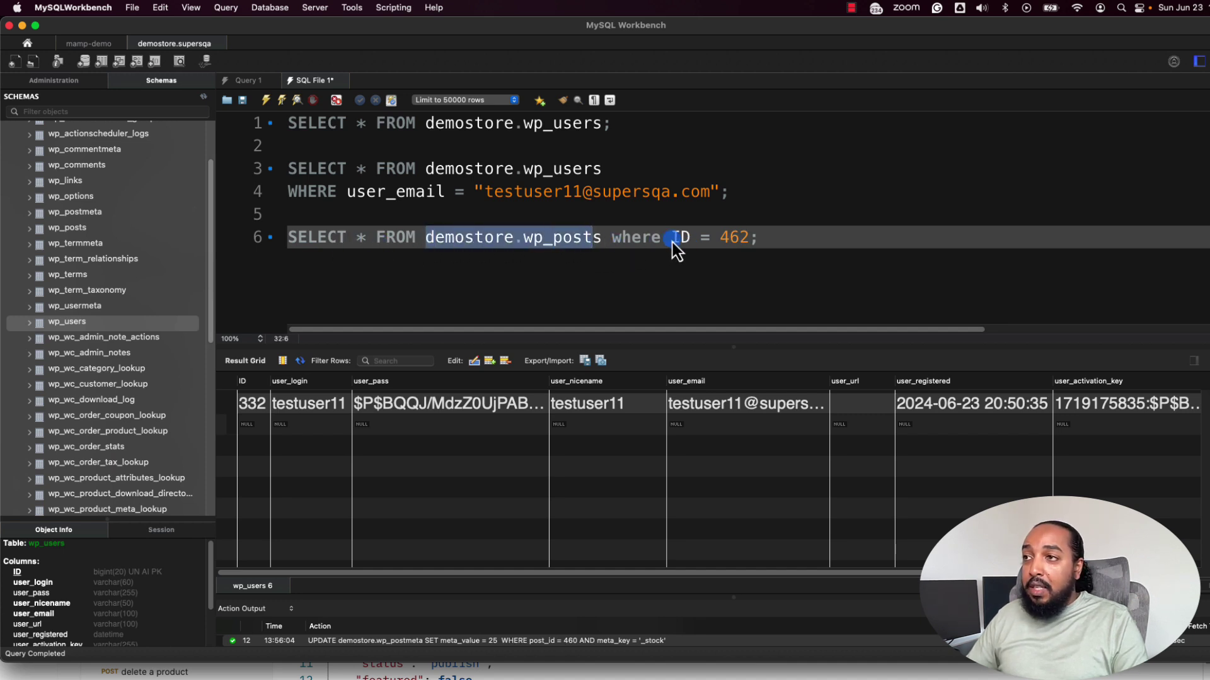
{"action": "left_click", "coordinate": [655, 240]}
{"action": "left_click", "coordinate": [611, 242]}
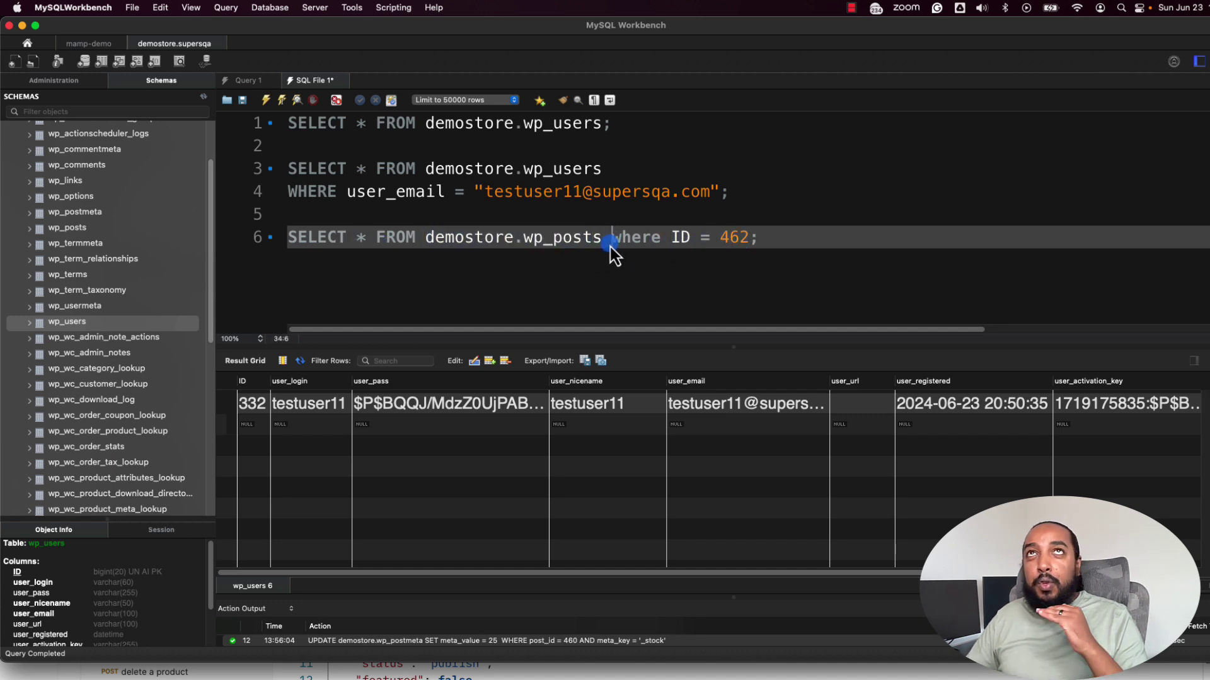
{"action": "left_click", "coordinate": [574, 248]}
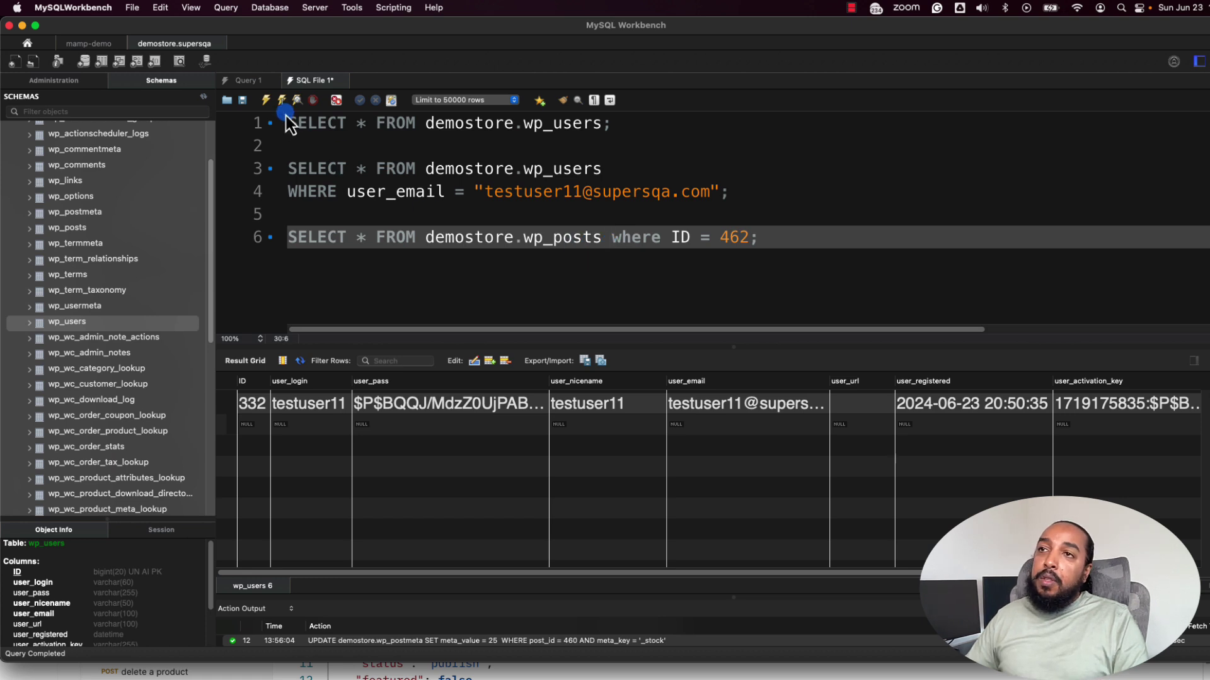
{"action": "left_click", "coordinate": [285, 101]}
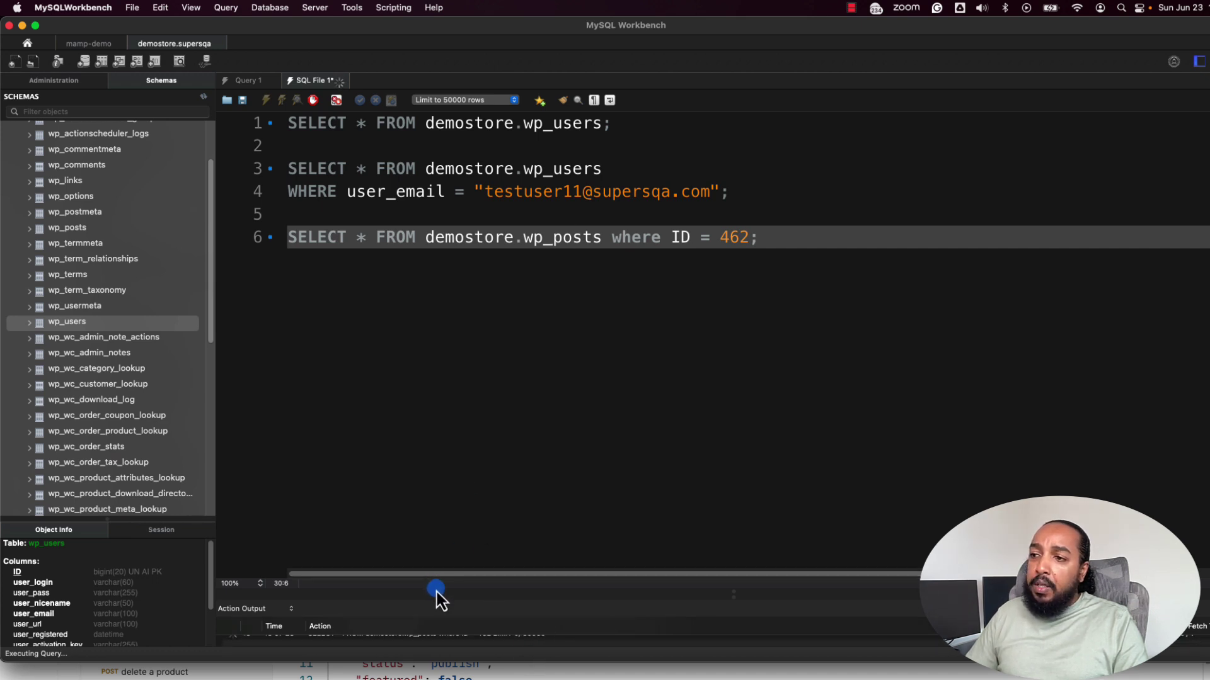
{"action": "left_click_drag", "start_coordinate": [744, 600], "coordinate": [736, 561]}
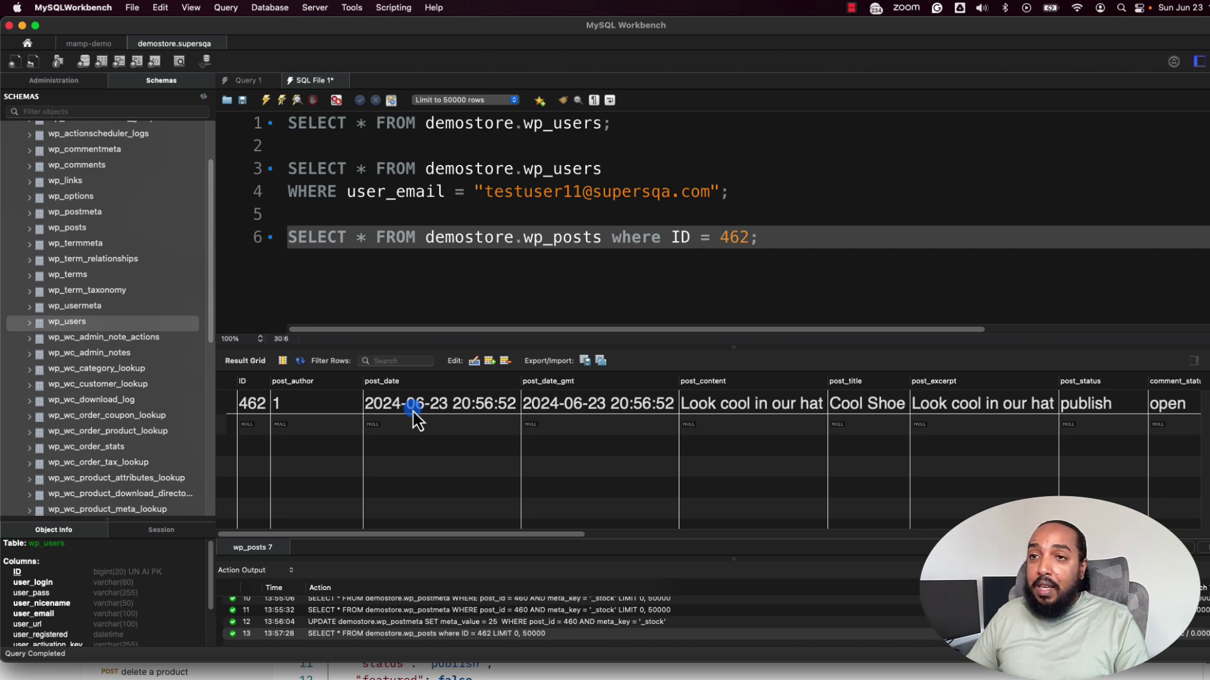
{"action": "key", "text": "super+Tab"}
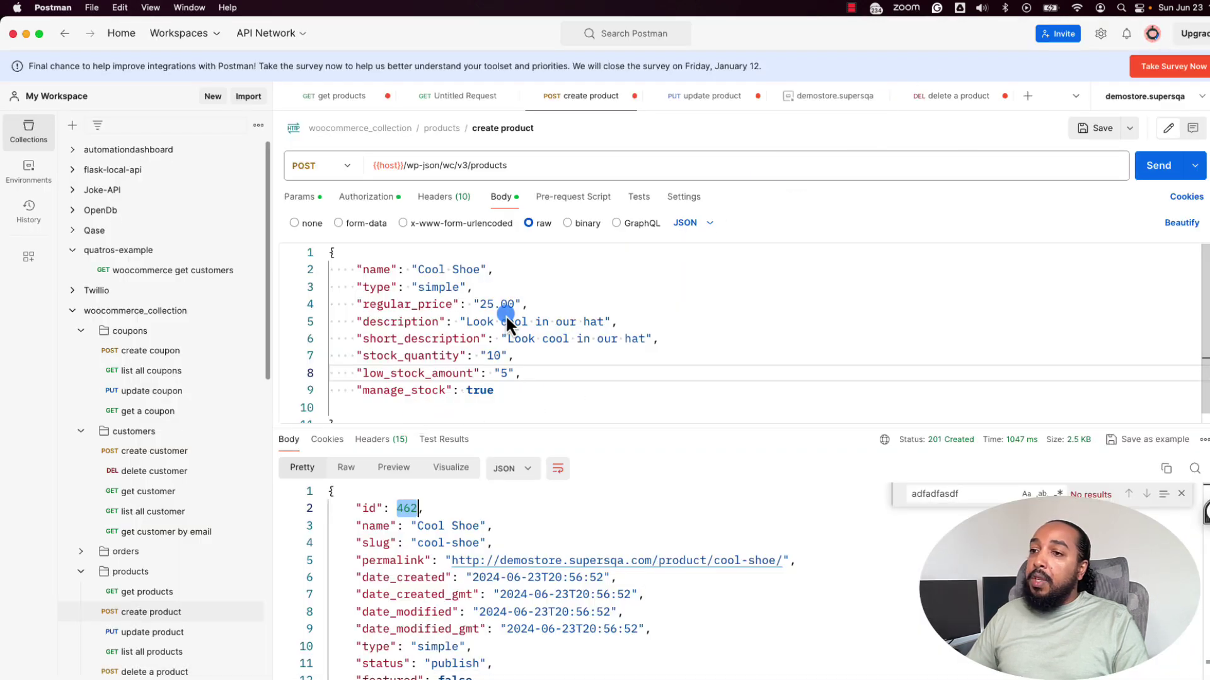
Send the DELETE request for product 462, then rerun the wp_posts lookup for ID 462
{"action": "left_click", "coordinate": [942, 98]}
{"action": "double_click", "coordinate": [513, 166]}
{"action": "type", "text": "462"}
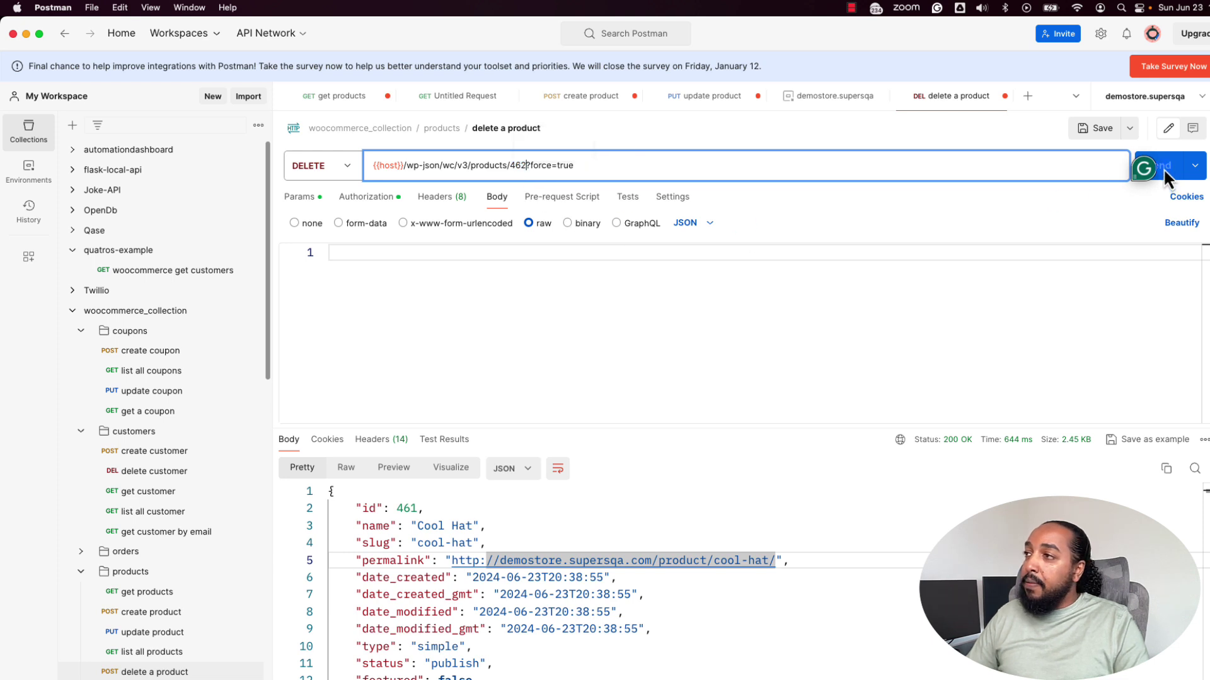
{"action": "left_click_drag", "start_coordinate": [1160, 177], "coordinate": [1148, 484]}
{"action": "left_click", "coordinate": [1151, 167]}
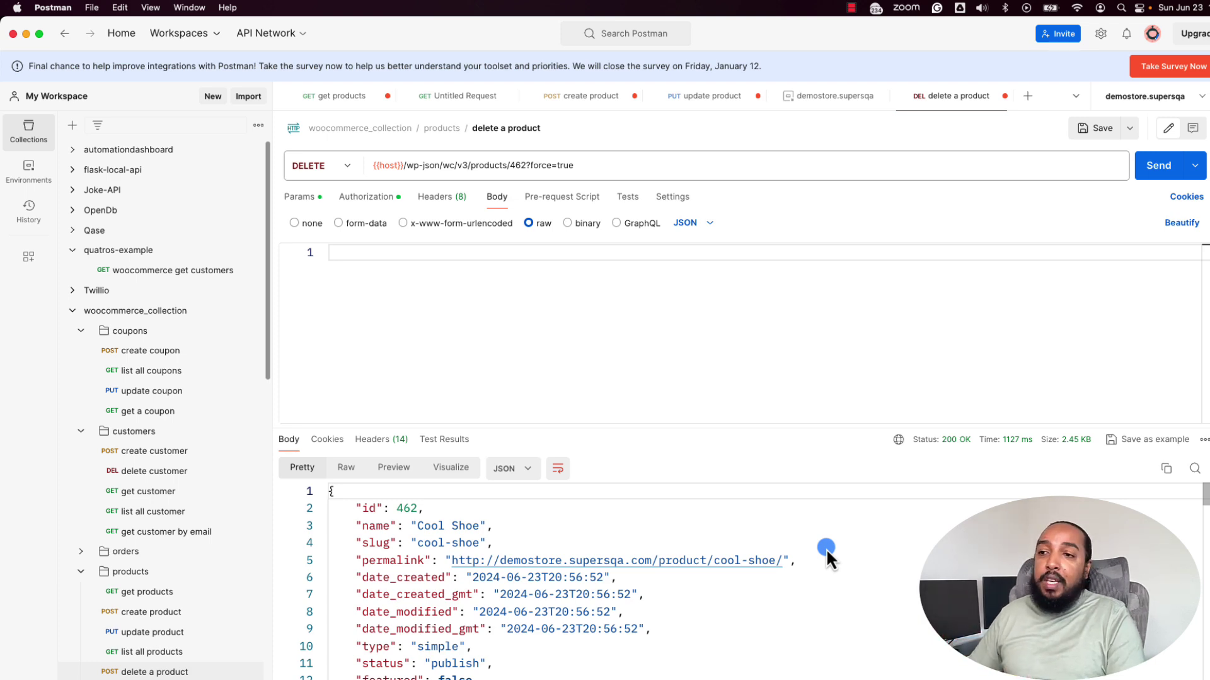
{"action": "key", "text": "super+Tab"}
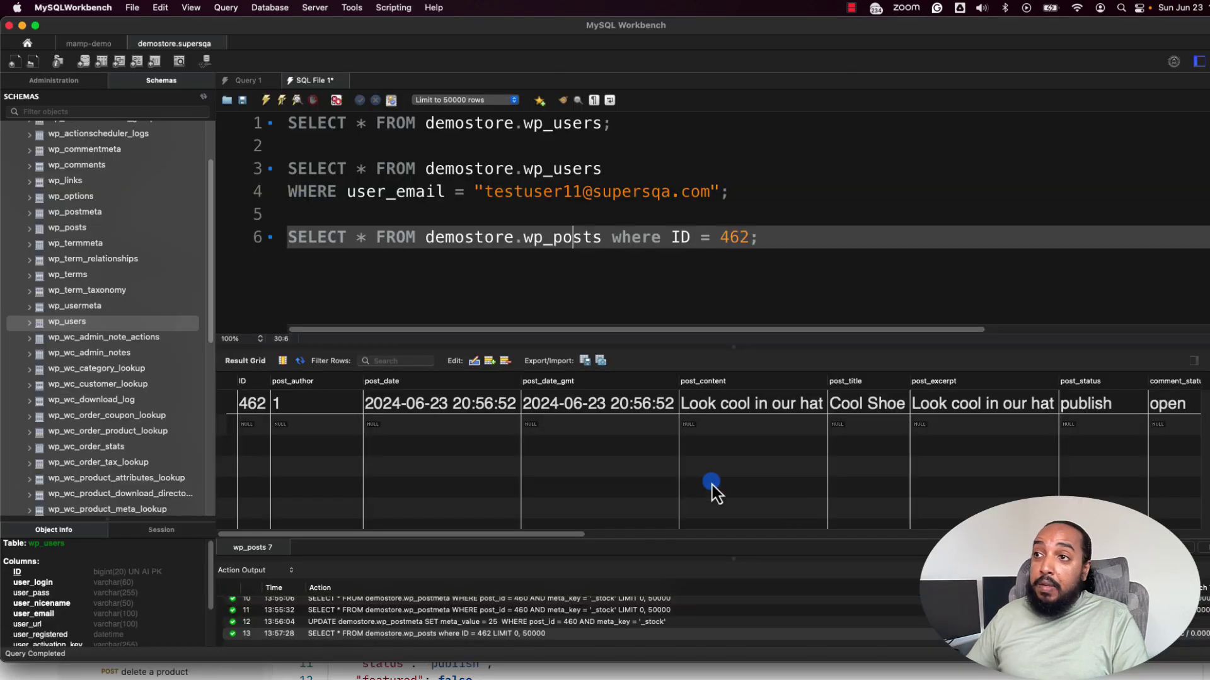
{"action": "left_click", "coordinate": [281, 100]}
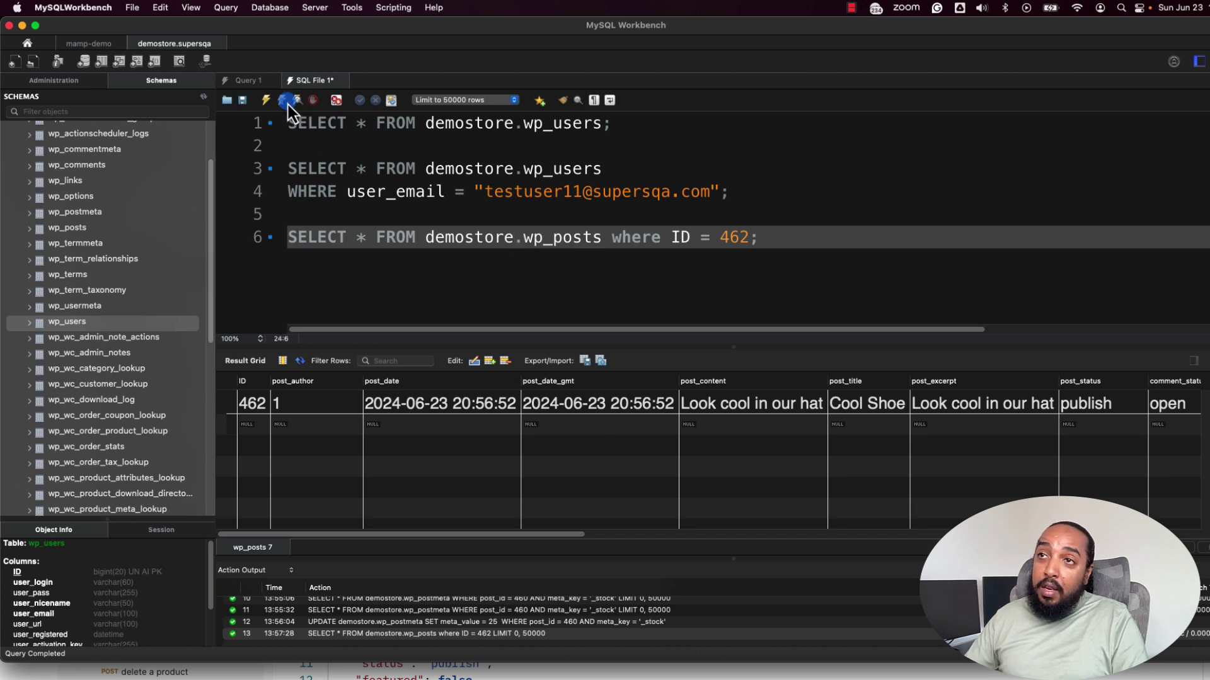